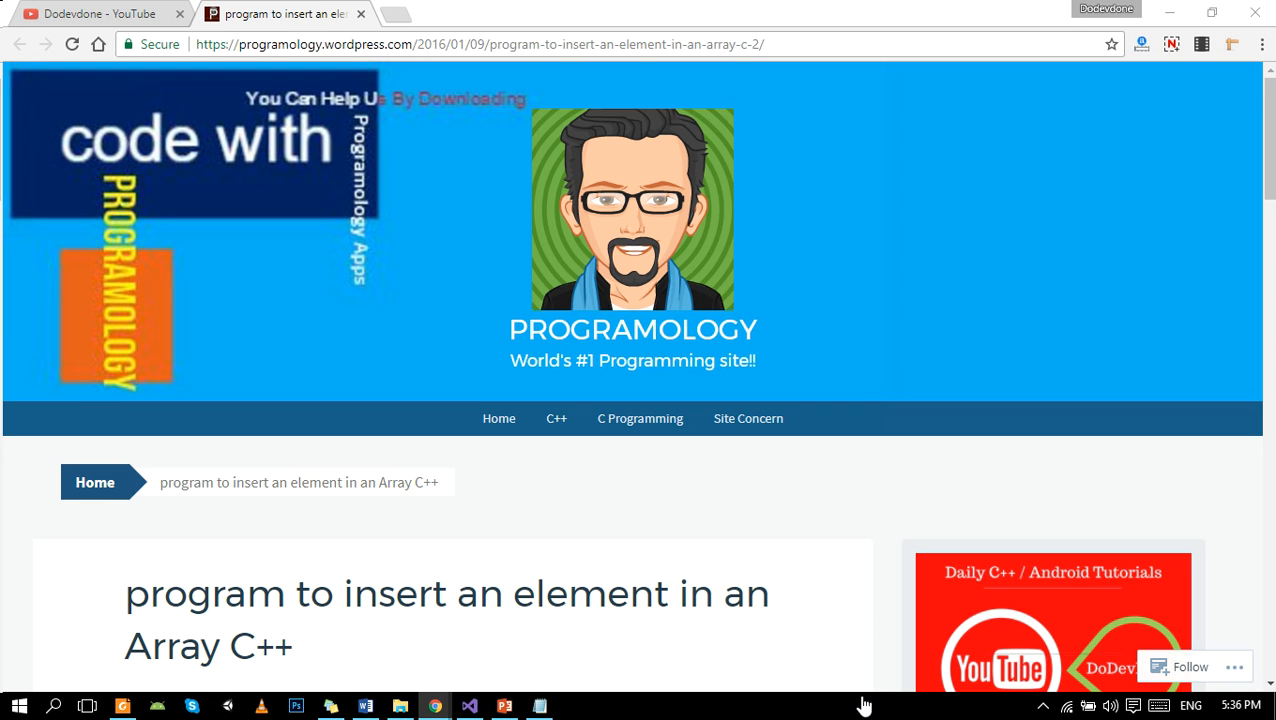
Step: Leave the YouTube page and show the C++ Array Insertion title slide in PowerPoint
left_click(113, 13)
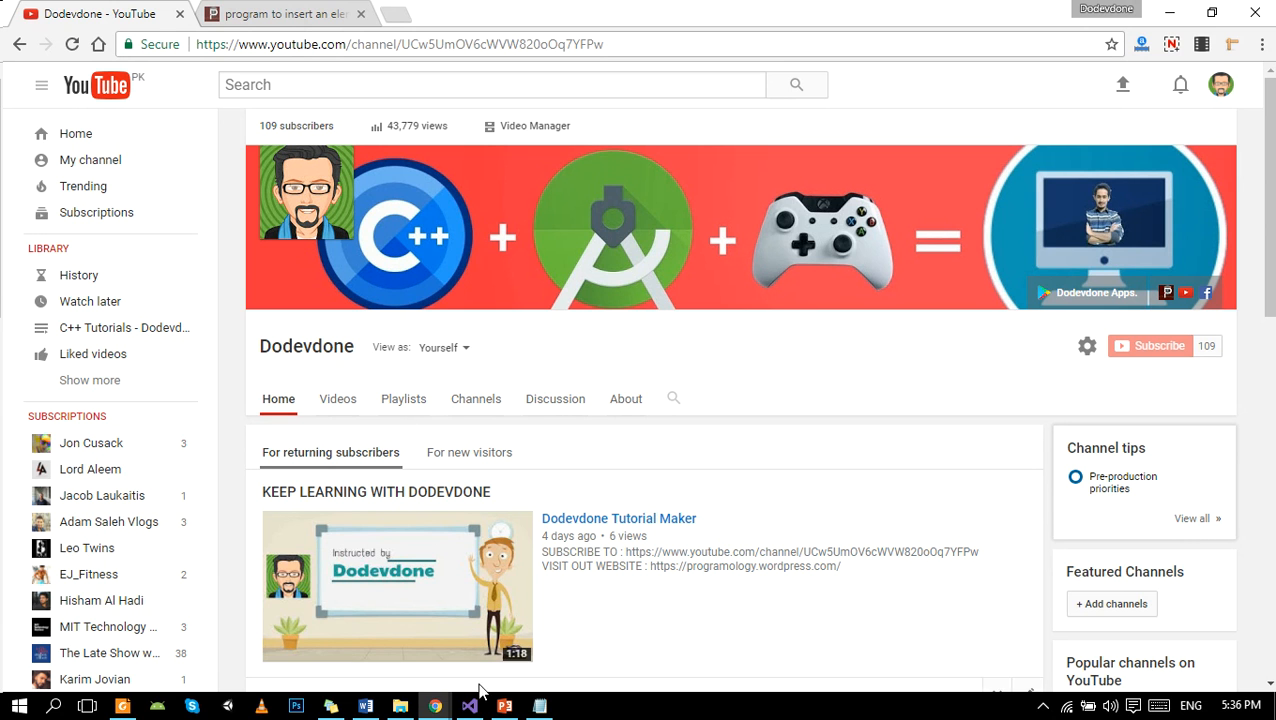
mouse_move(435, 706)
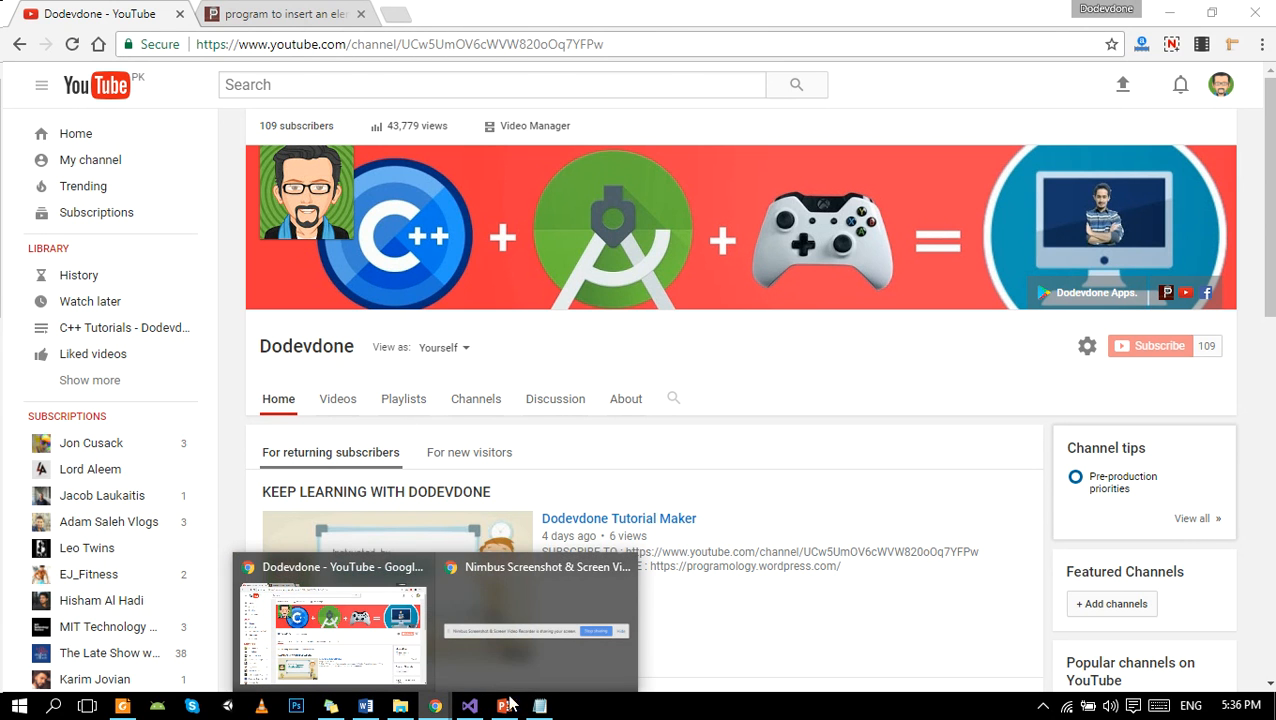
left_click(505, 707)
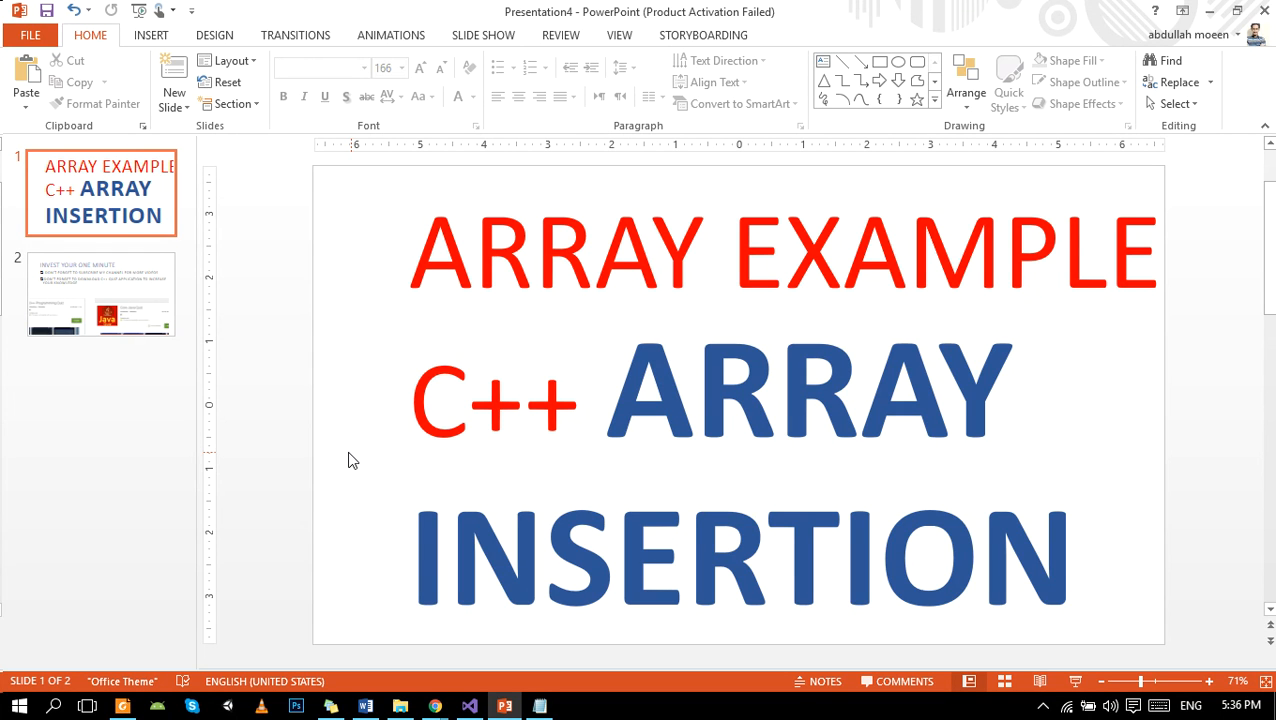
Step: Switch to Visual Studio and open the empty check.cpp file of the Array project
left_click(469, 706)
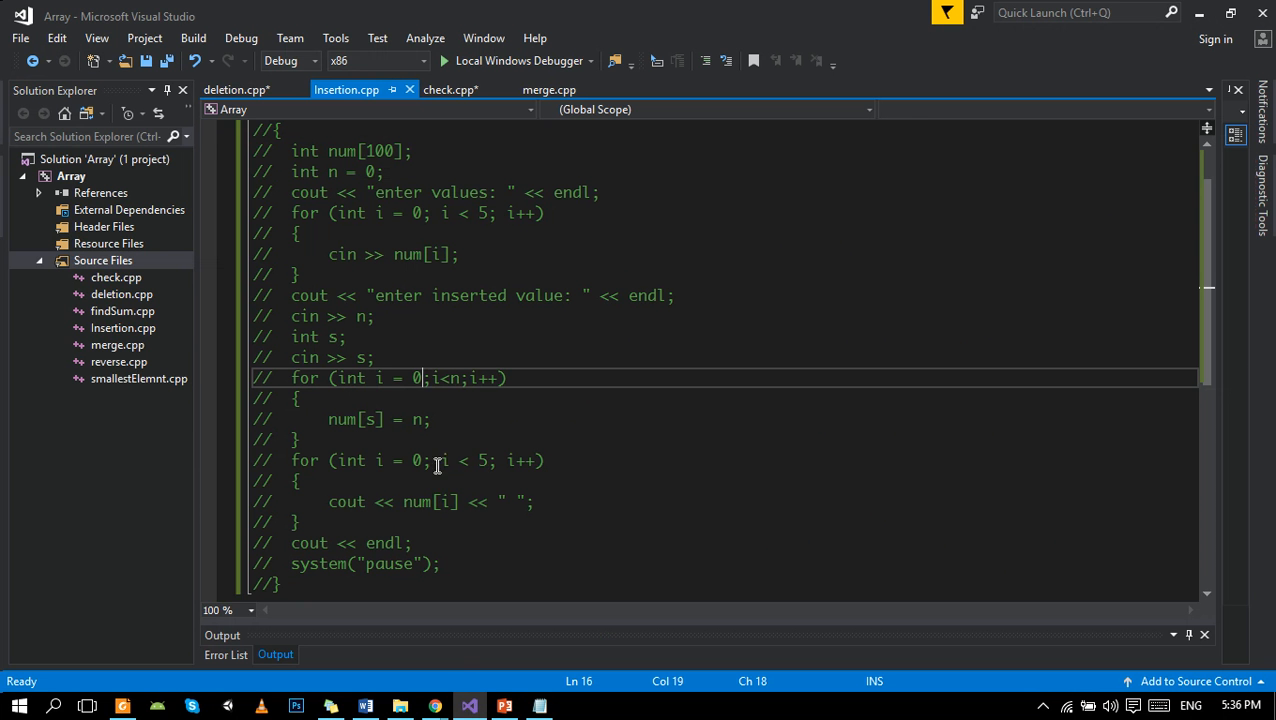
left_click(449, 90)
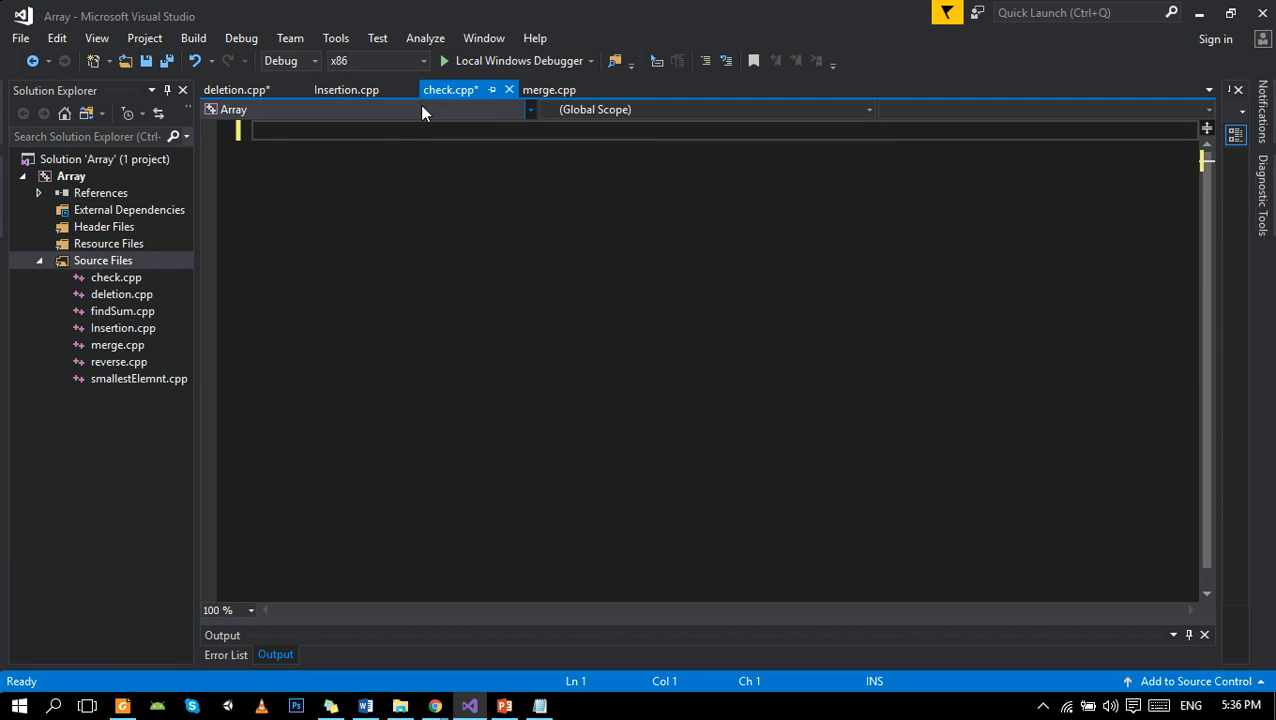
type("#INCLUDE")
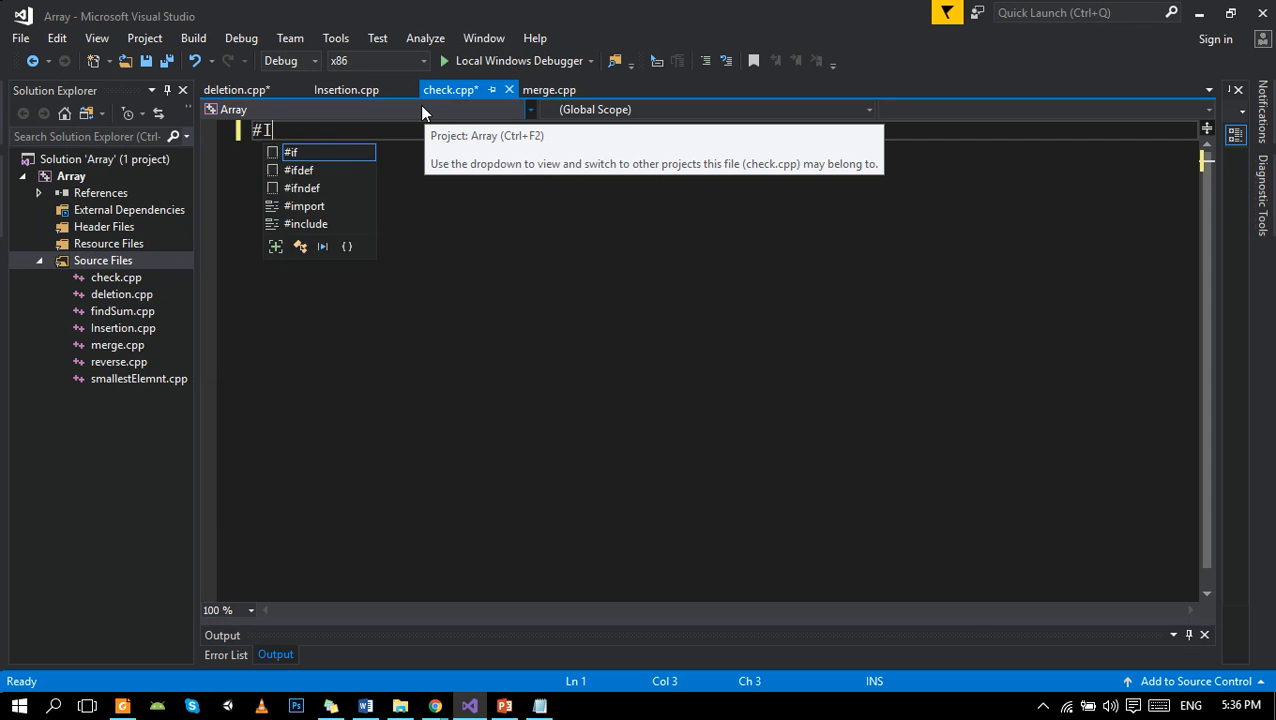
Step: Write #include <iostream> at the top of check.cpp, fixing the mistyped start
key("BackSpace")
key("BackSpace")
key("BackSpace")
key("BackSpace")
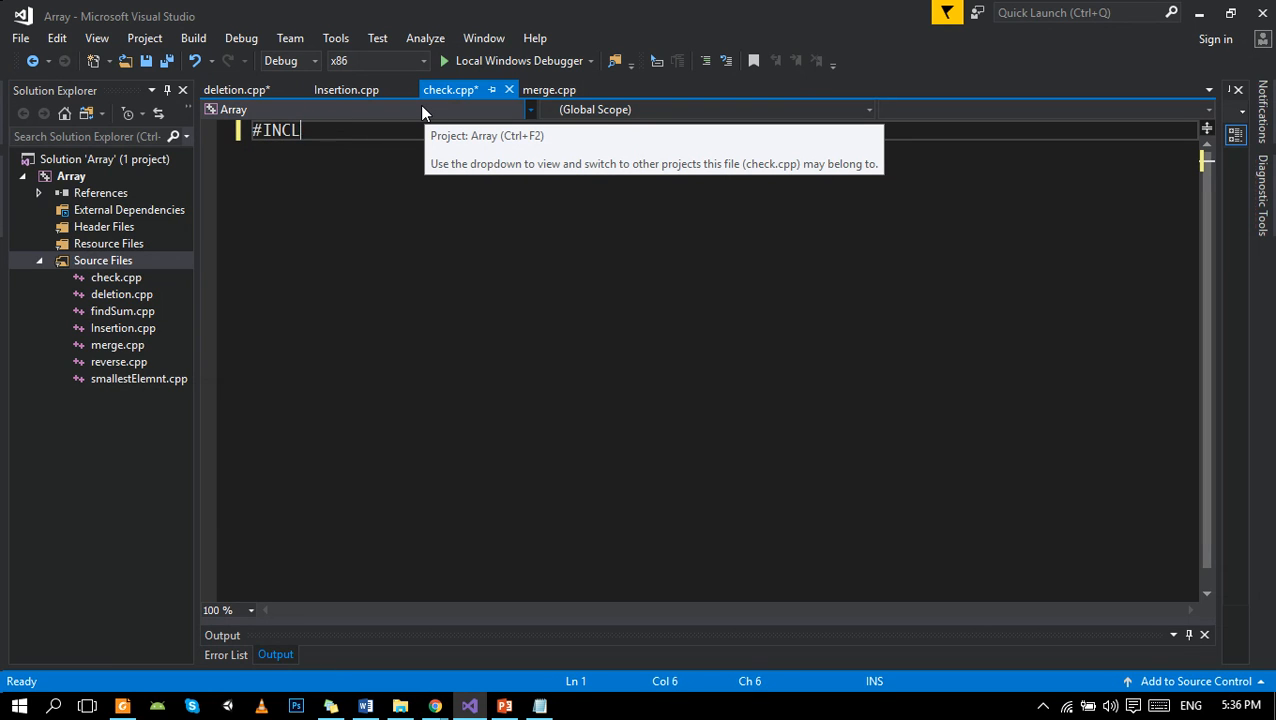
key("BackSpace")
key("BackSpace")
key("BackSpace")
key("BackSpace")
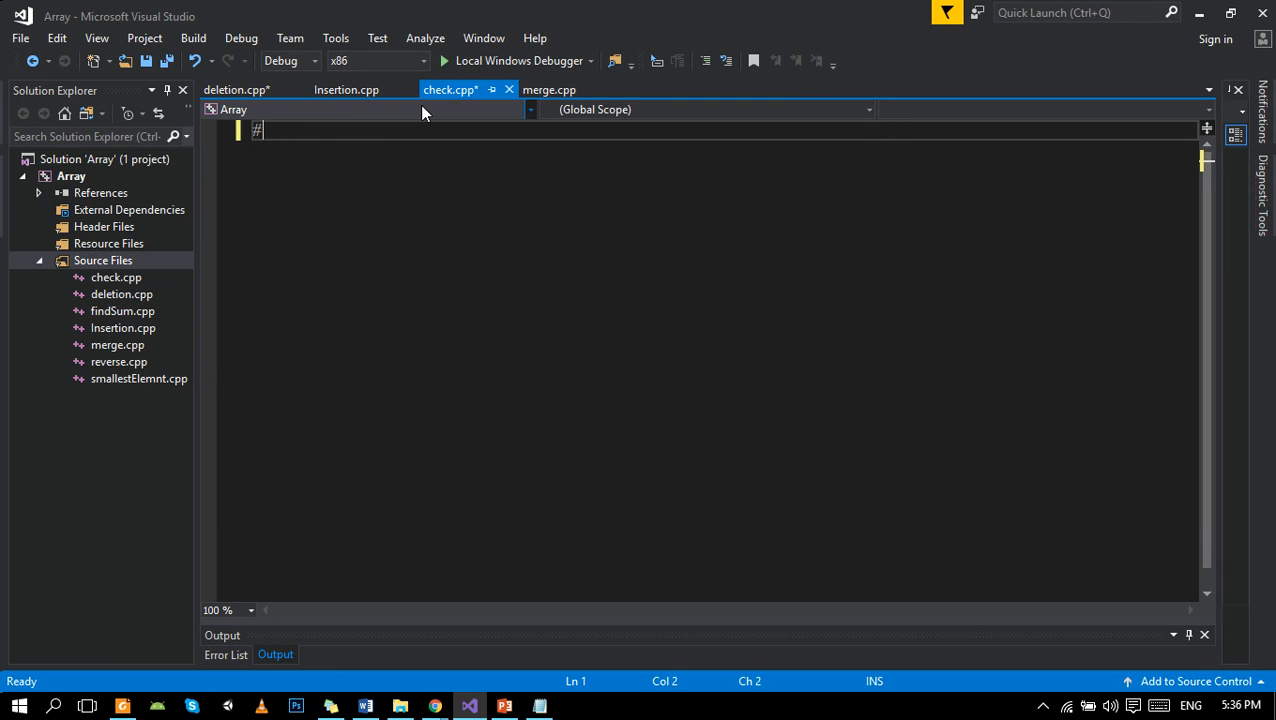
type("includ")
type("e")
type(" <")
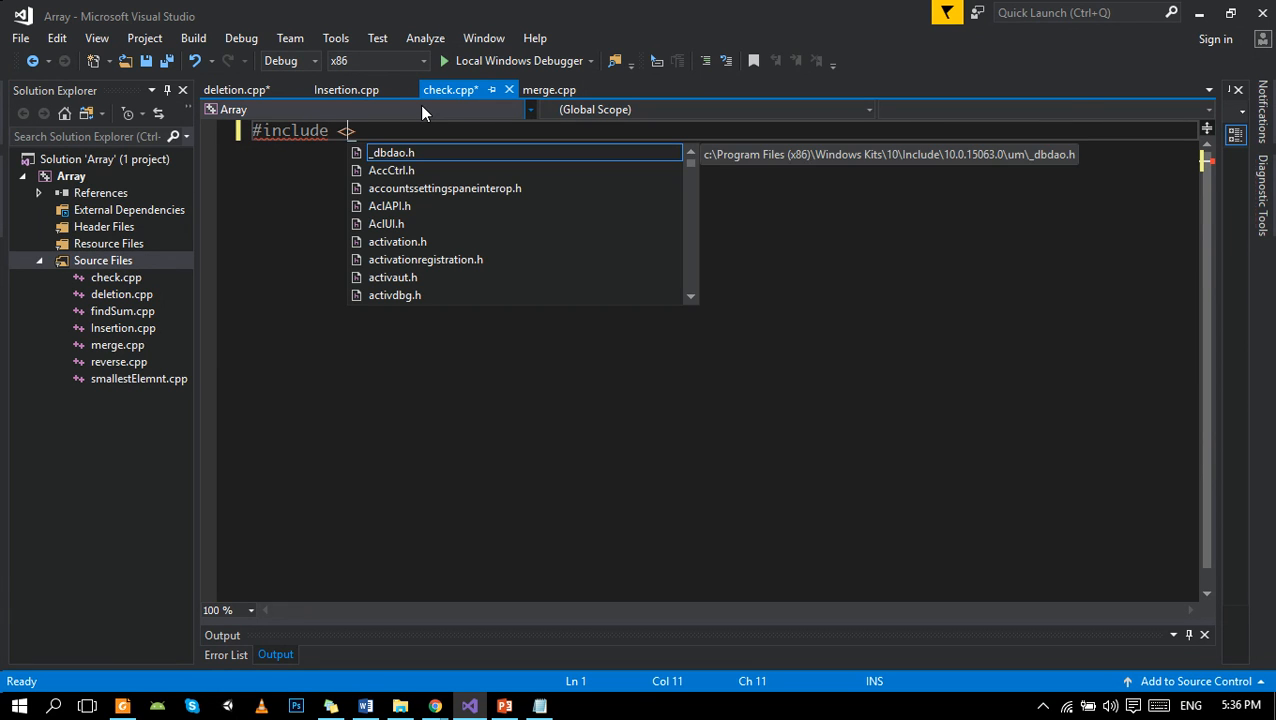
type("ios")
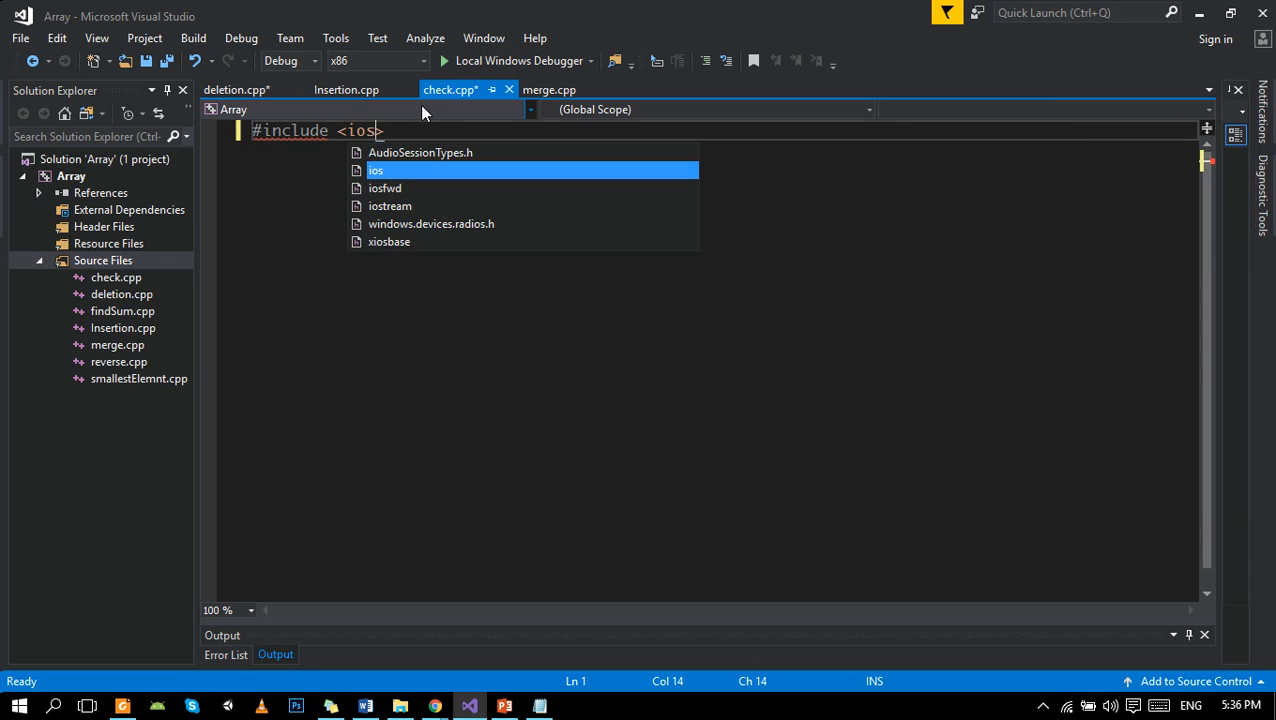
type("t")
key("Tab")
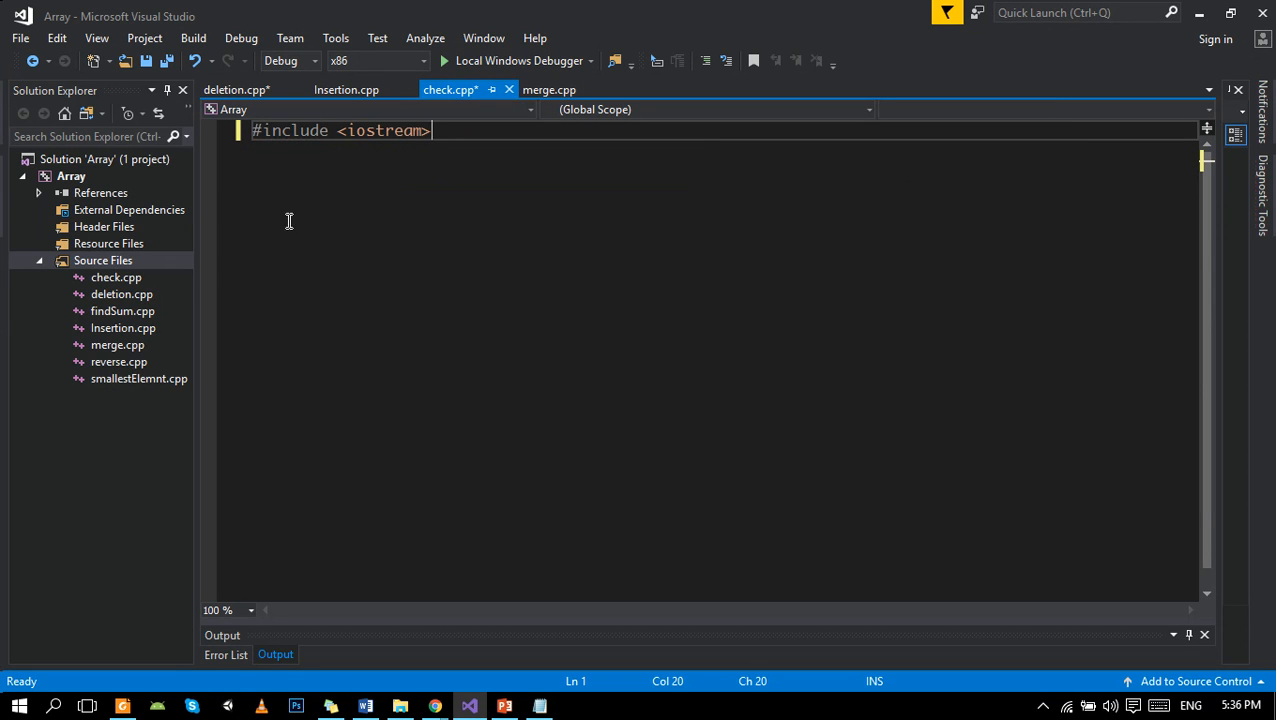
key("Return")
type("using ")
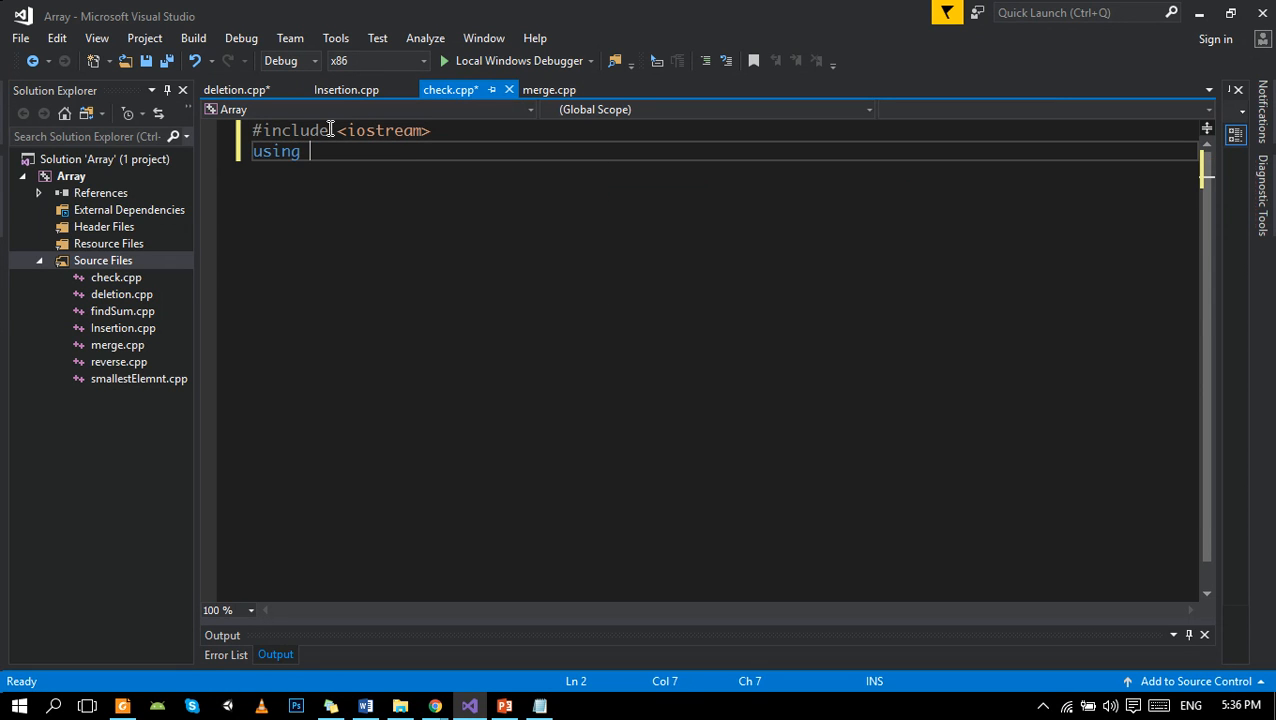
type("name")
Step: Add using namespace std; and the int main() header on the following lines
key("Tab")
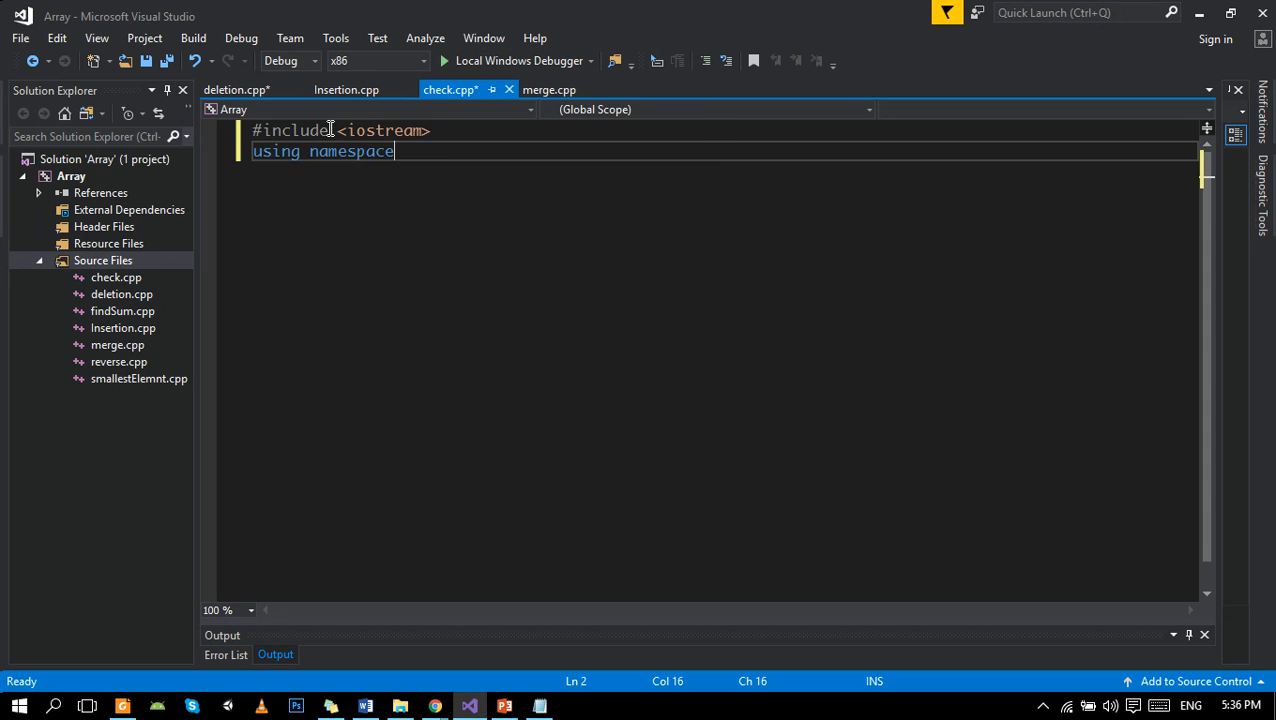
type("std")
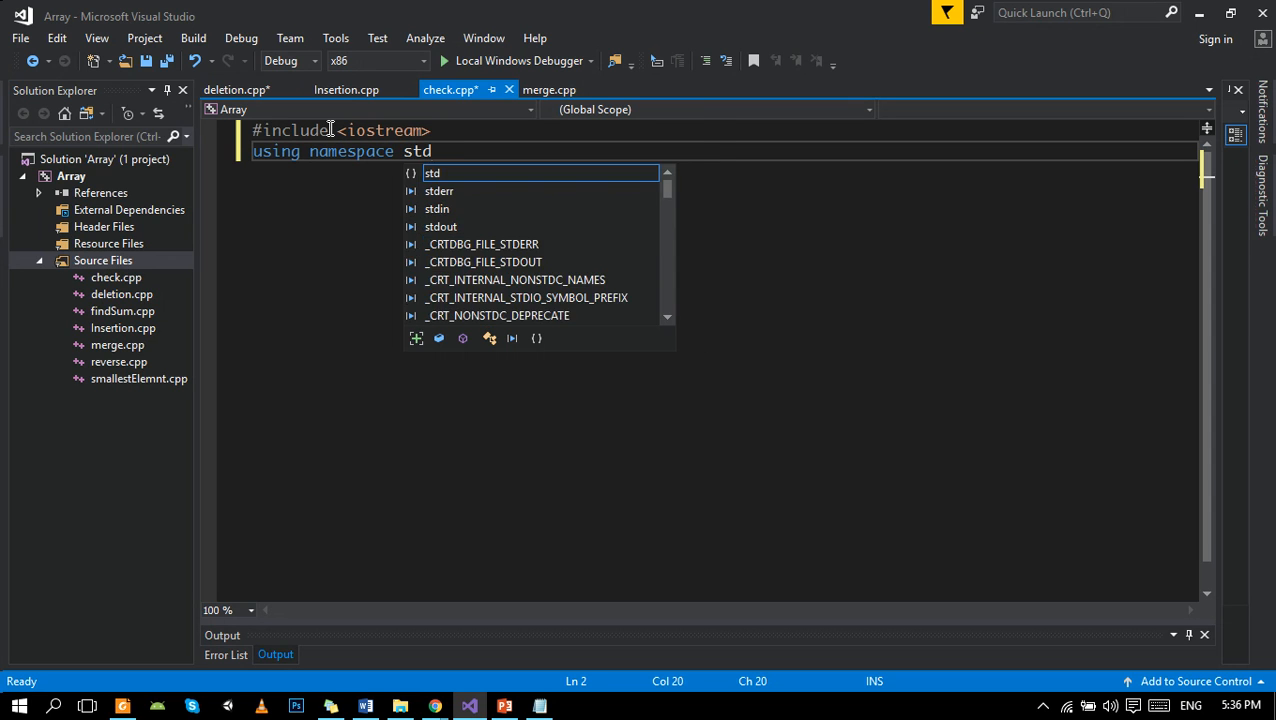
type(";")
key("Return")
type("int main")
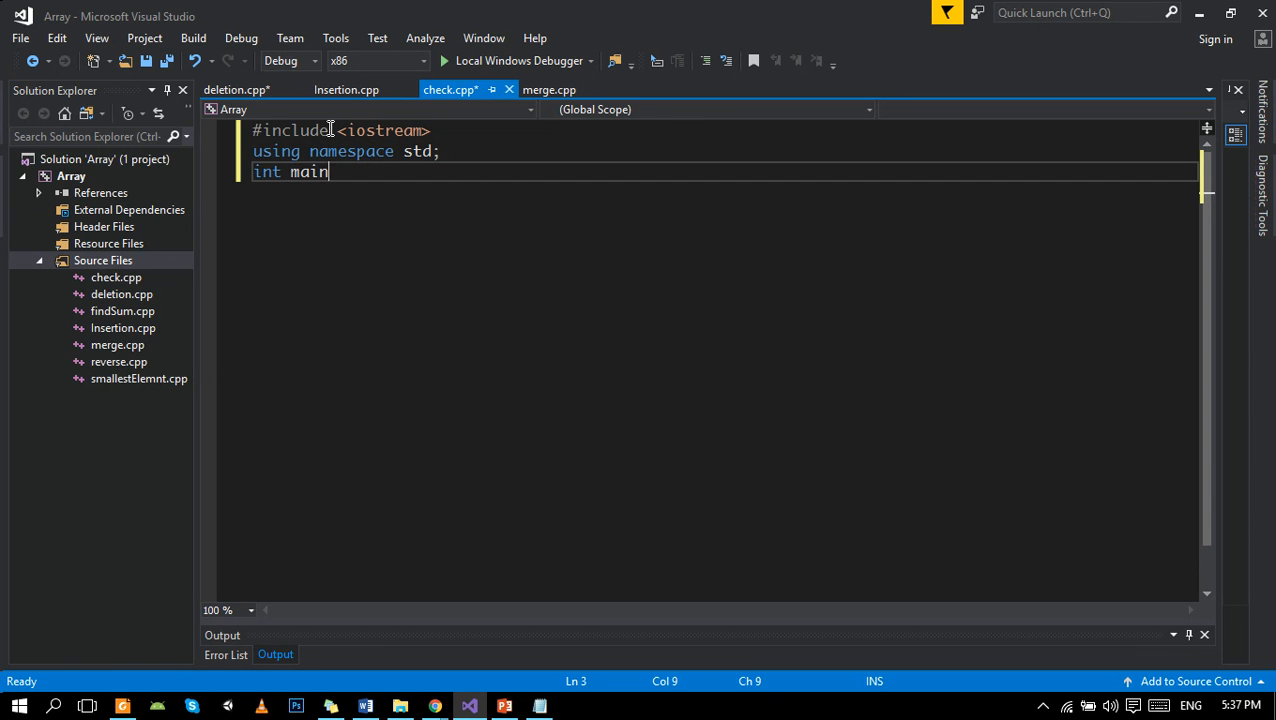
type("()")
key("Return")
key("Return")
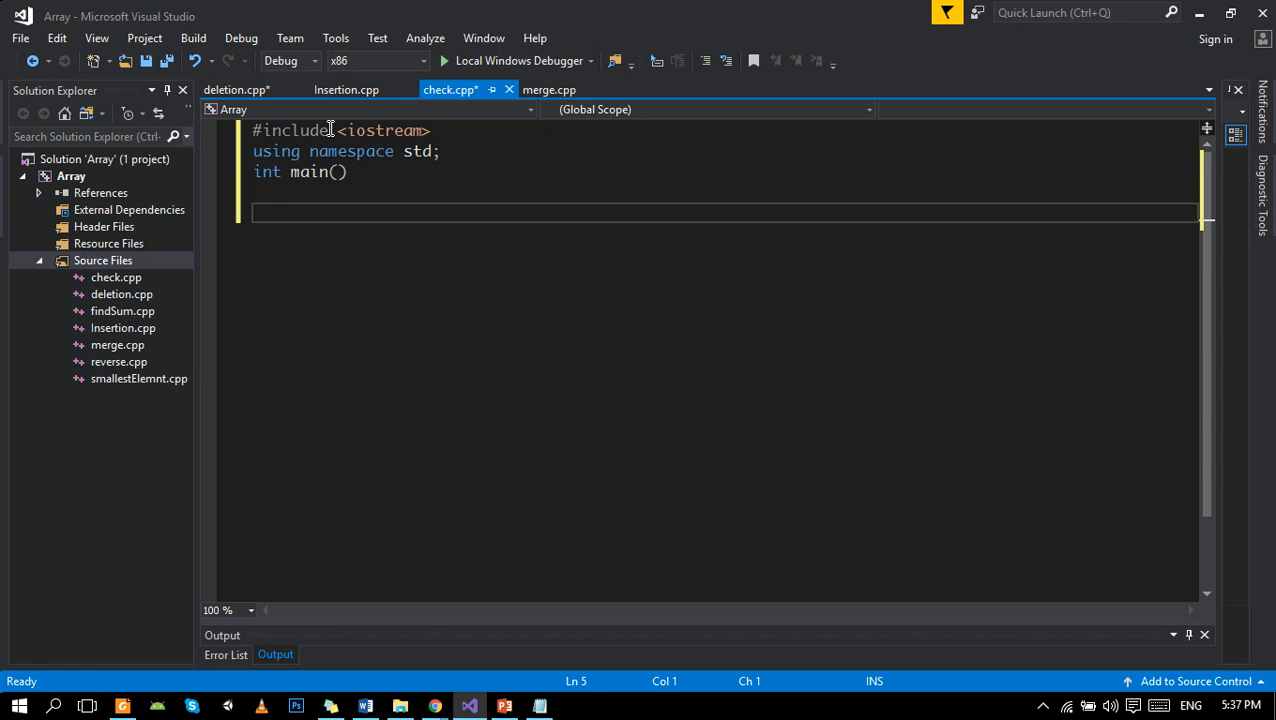
type("{")
key("Return")
type("ysts")
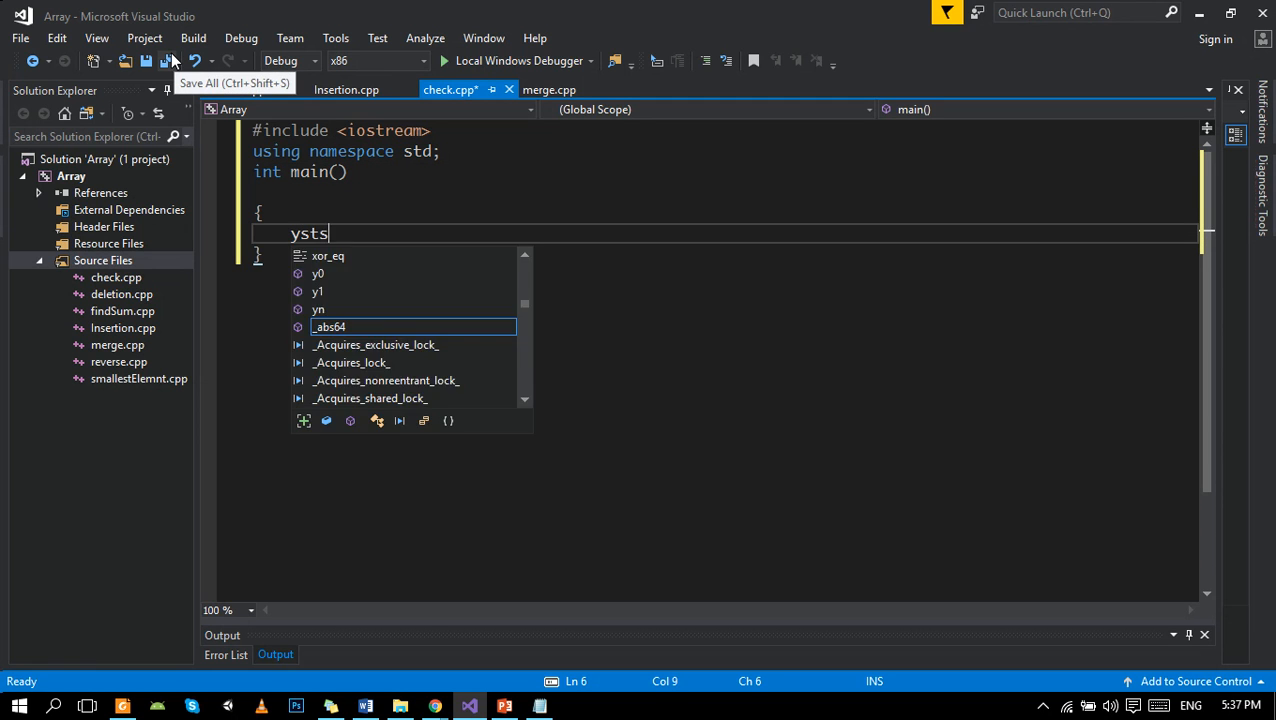
Step: Give main a braced body ending with system("pause"); and an empty line above it for the logic
key("BackSpace")
key("BackSpace")
key("BackSpace")
key("BackSpace")
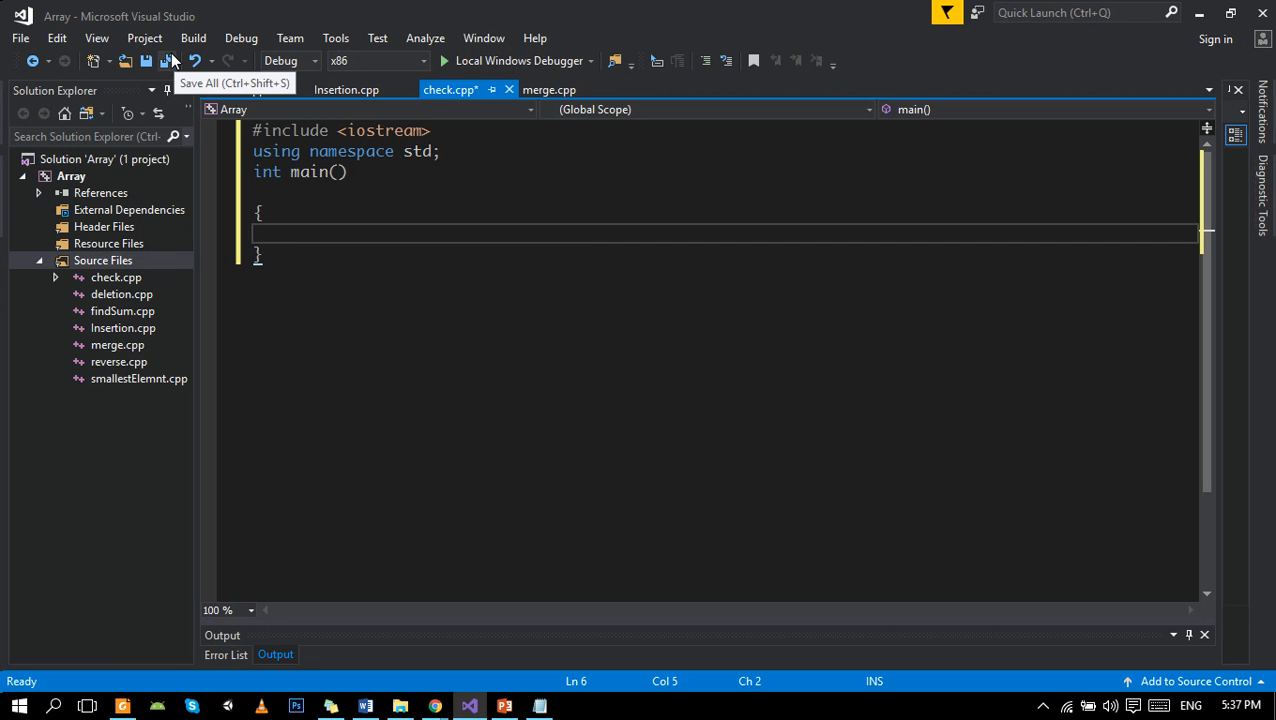
type("system(")
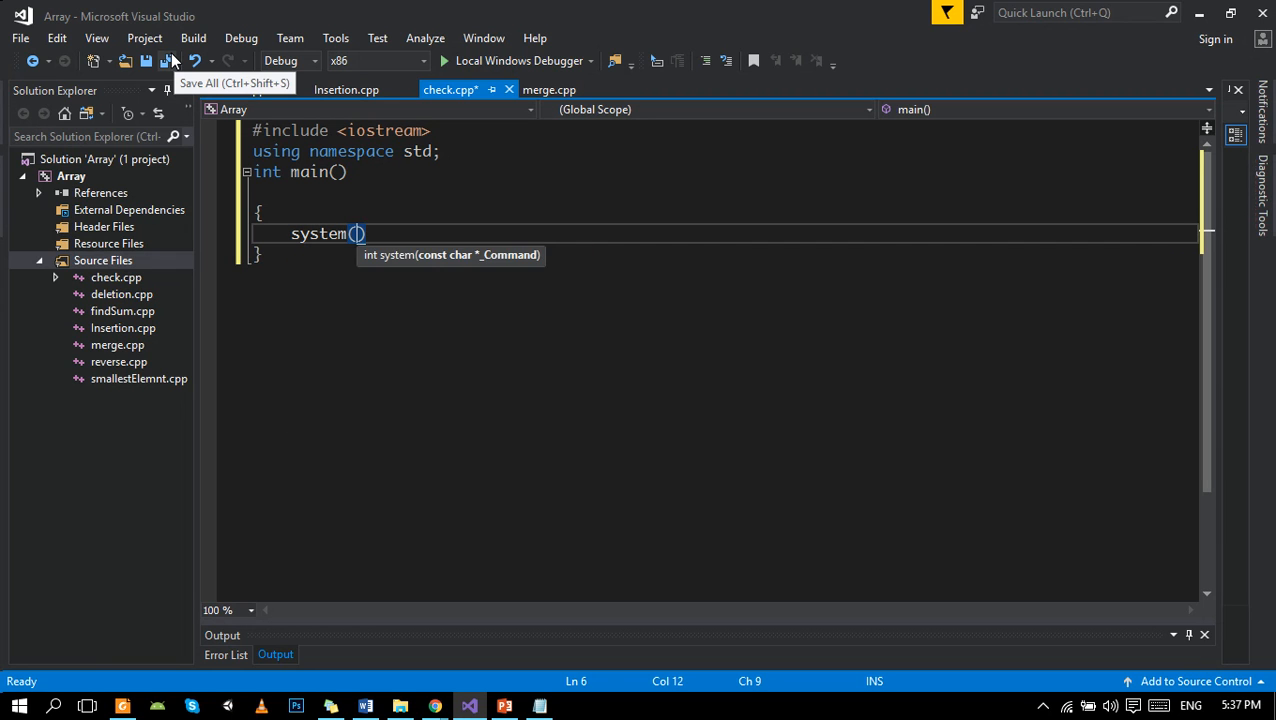
type(");")
key("Left")
key("Left")
type("\"")
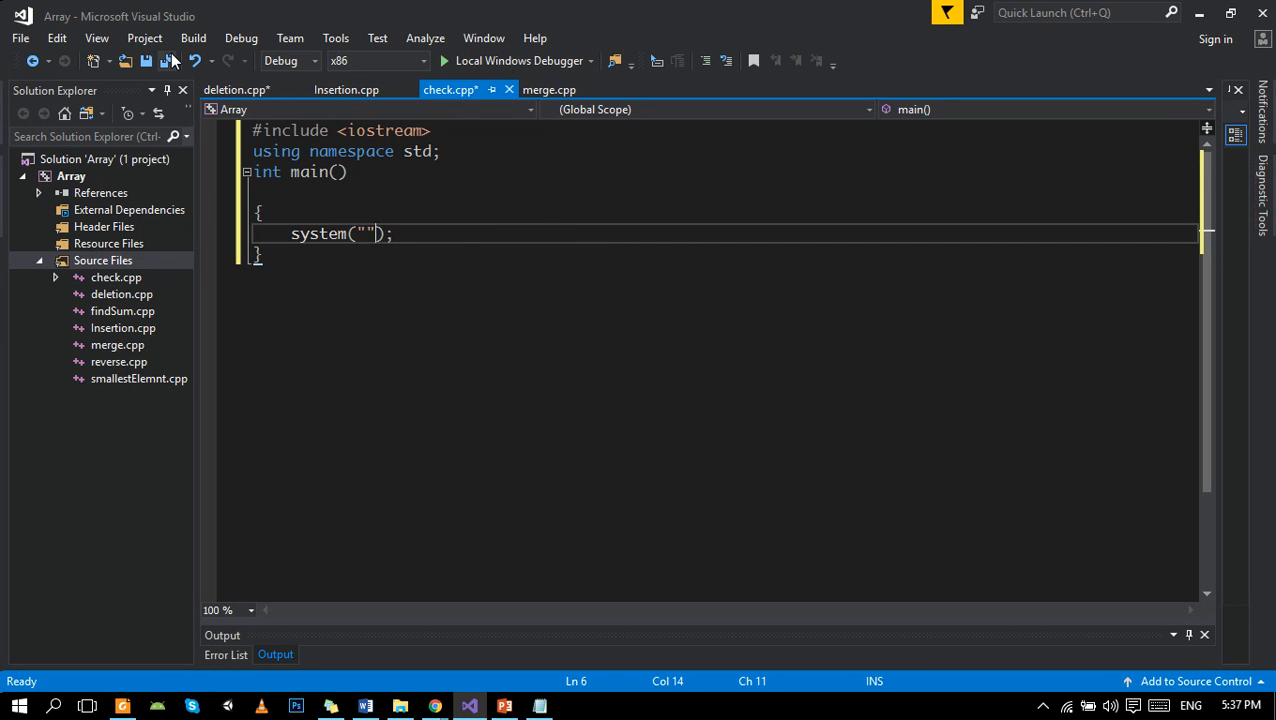
type("pause")
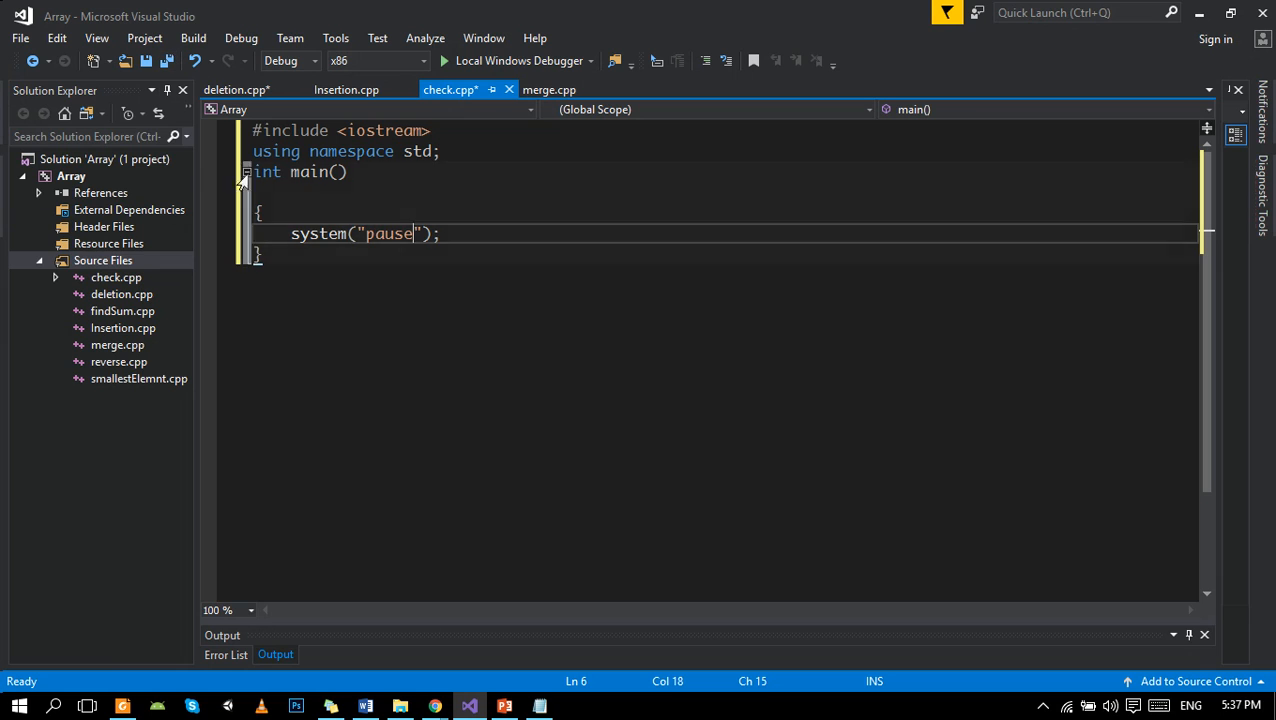
left_click(263, 190)
key("BackSpace")
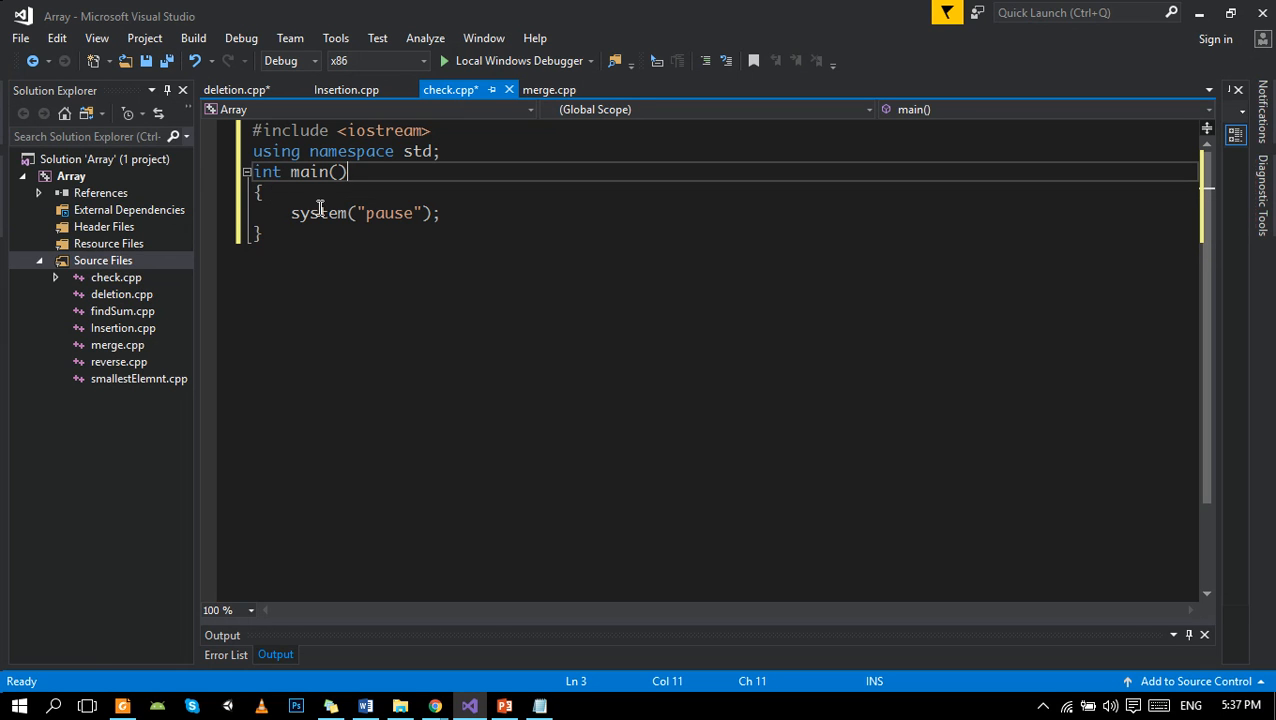
left_click(333, 195)
key("Return")
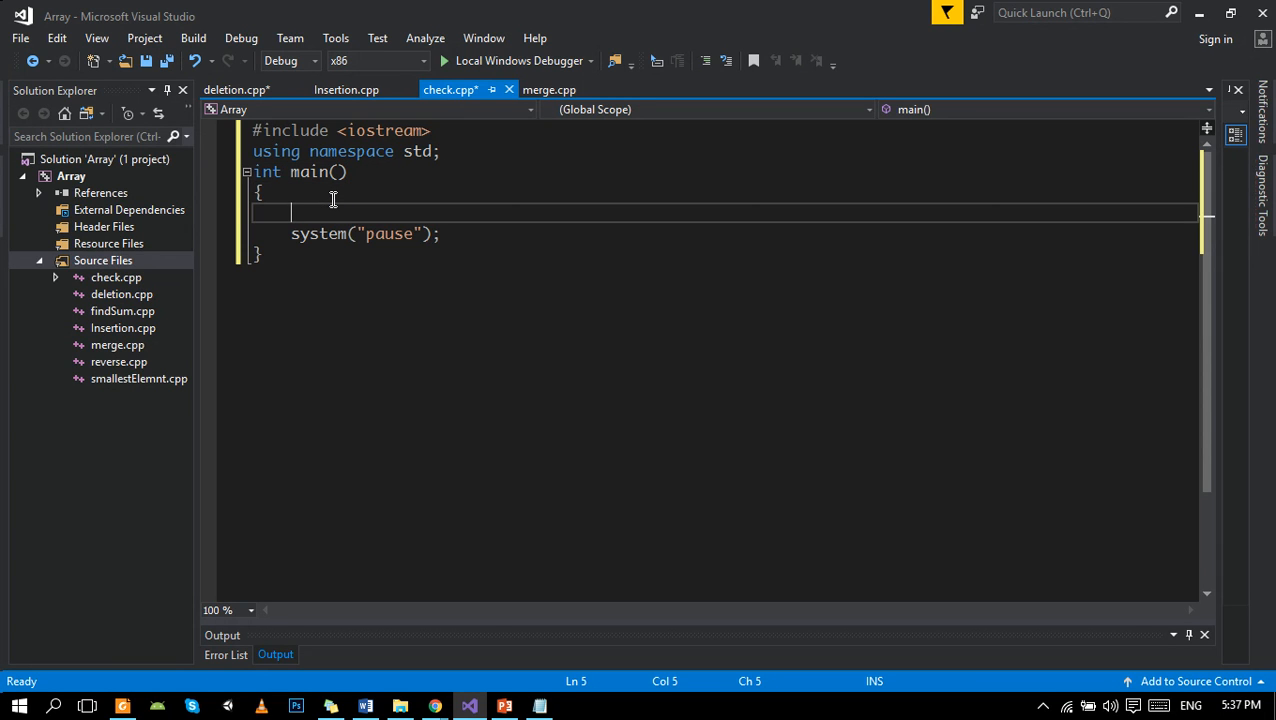
type("for")
Step: Add a for loop reading five values into num[i] with cin
key("Tab")
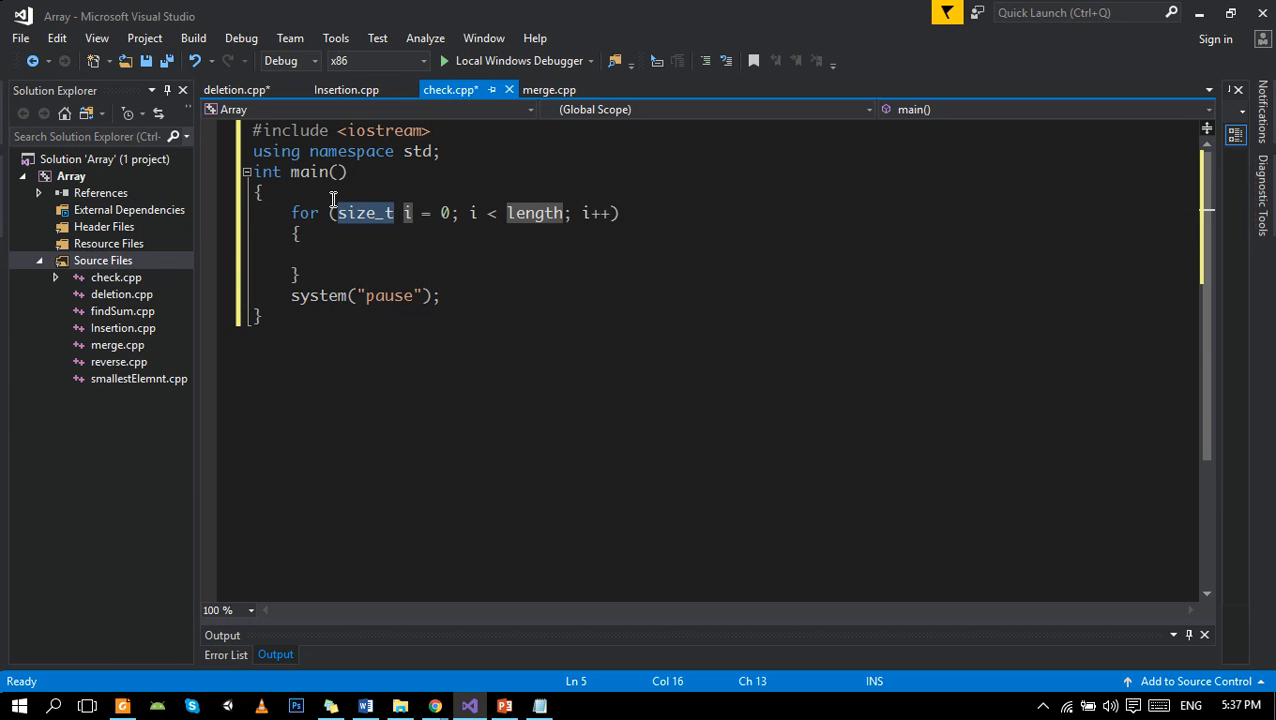
type("int")
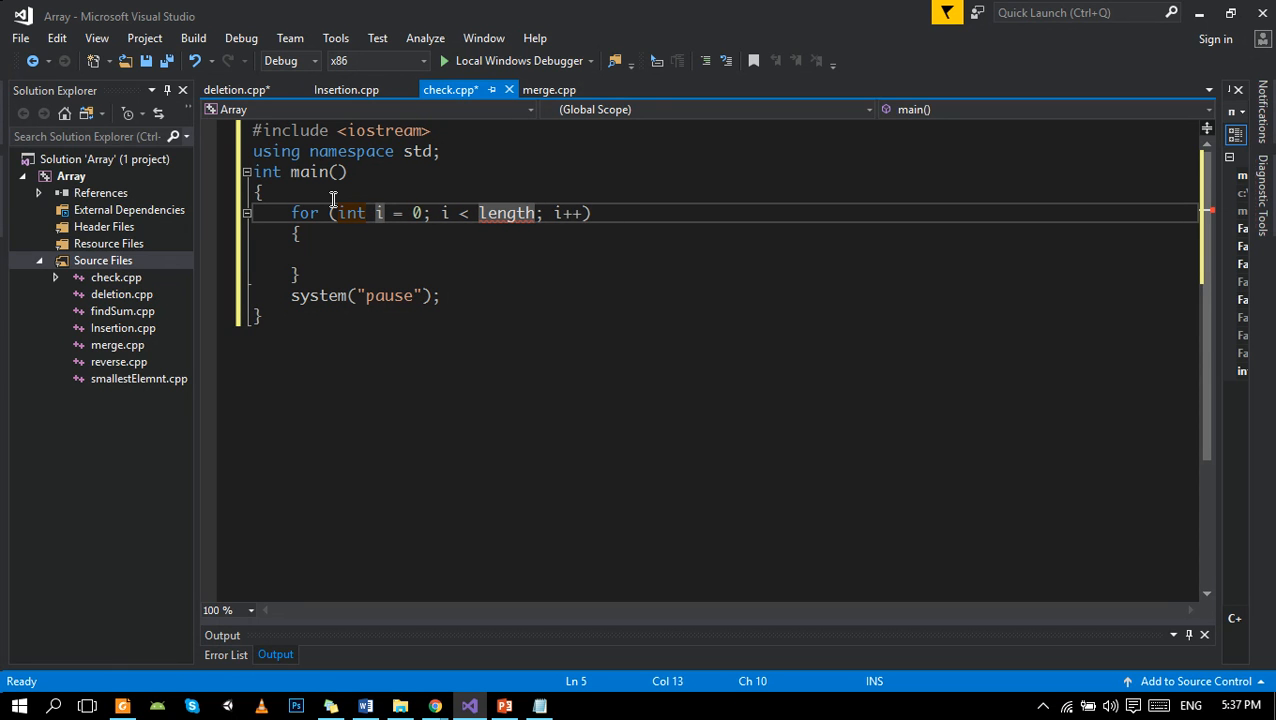
double_click(508, 213)
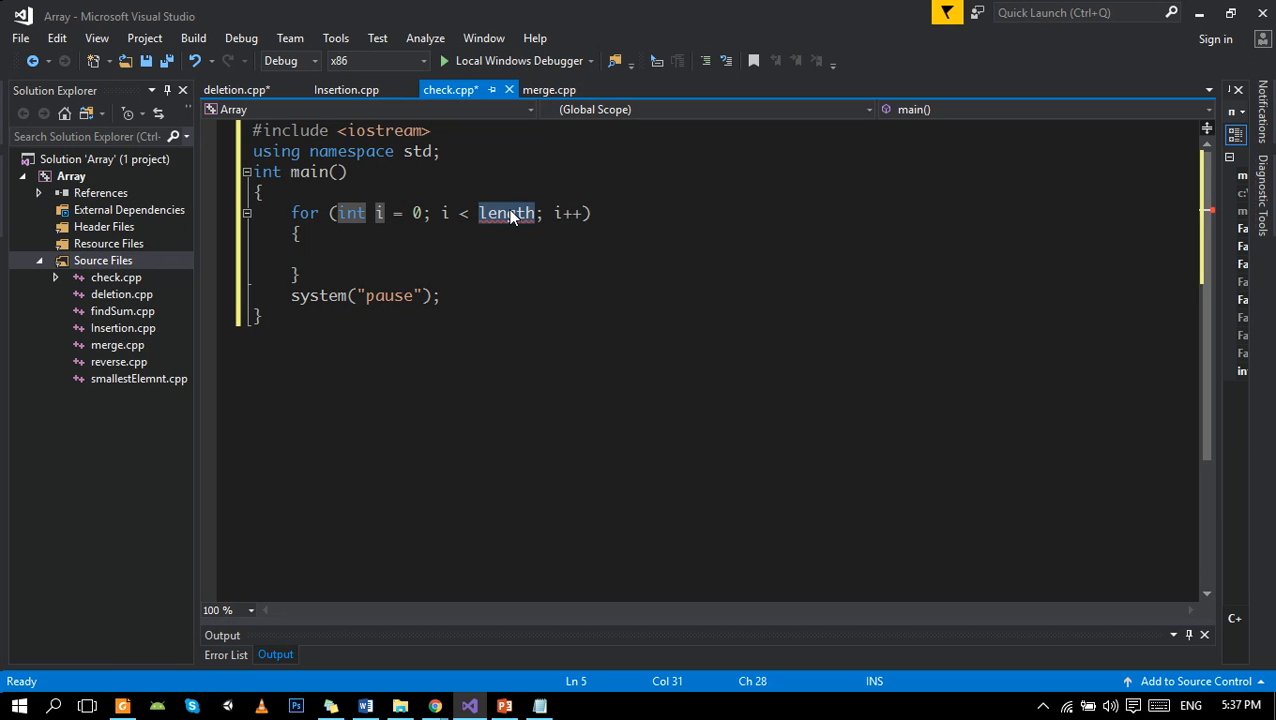
type("5")
key("Return")
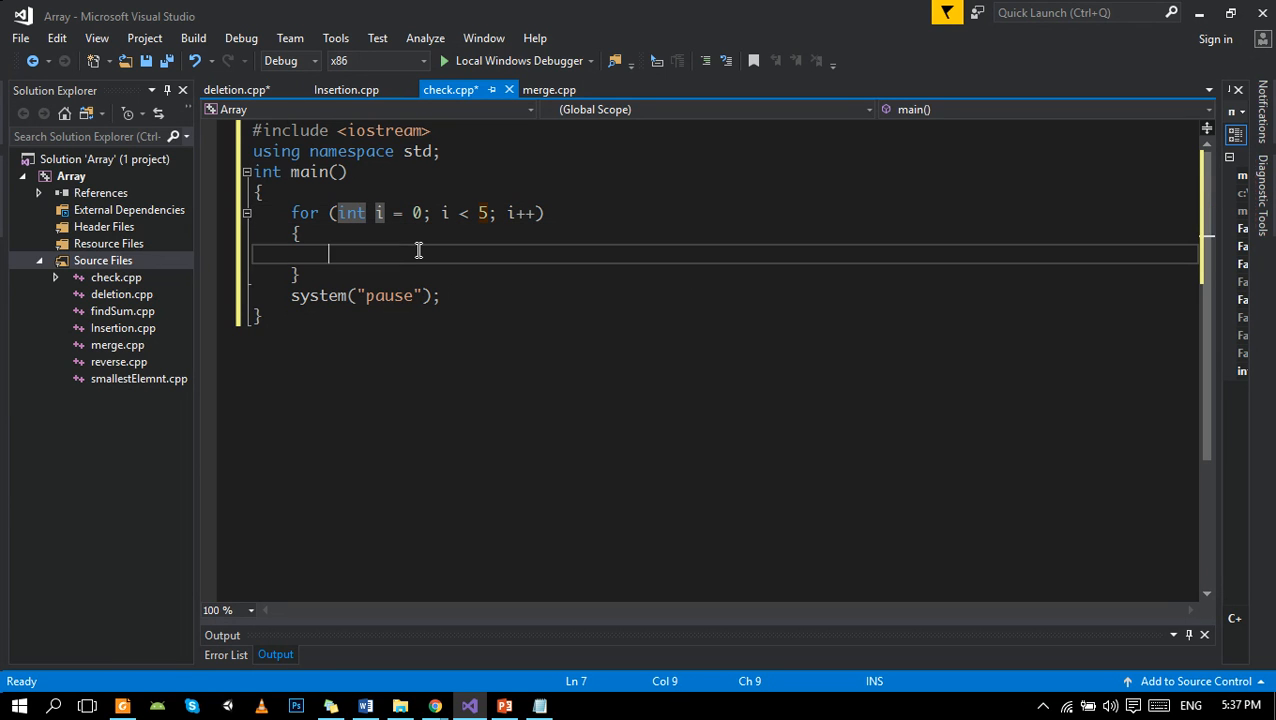
type("cin >> ")
type("num[")
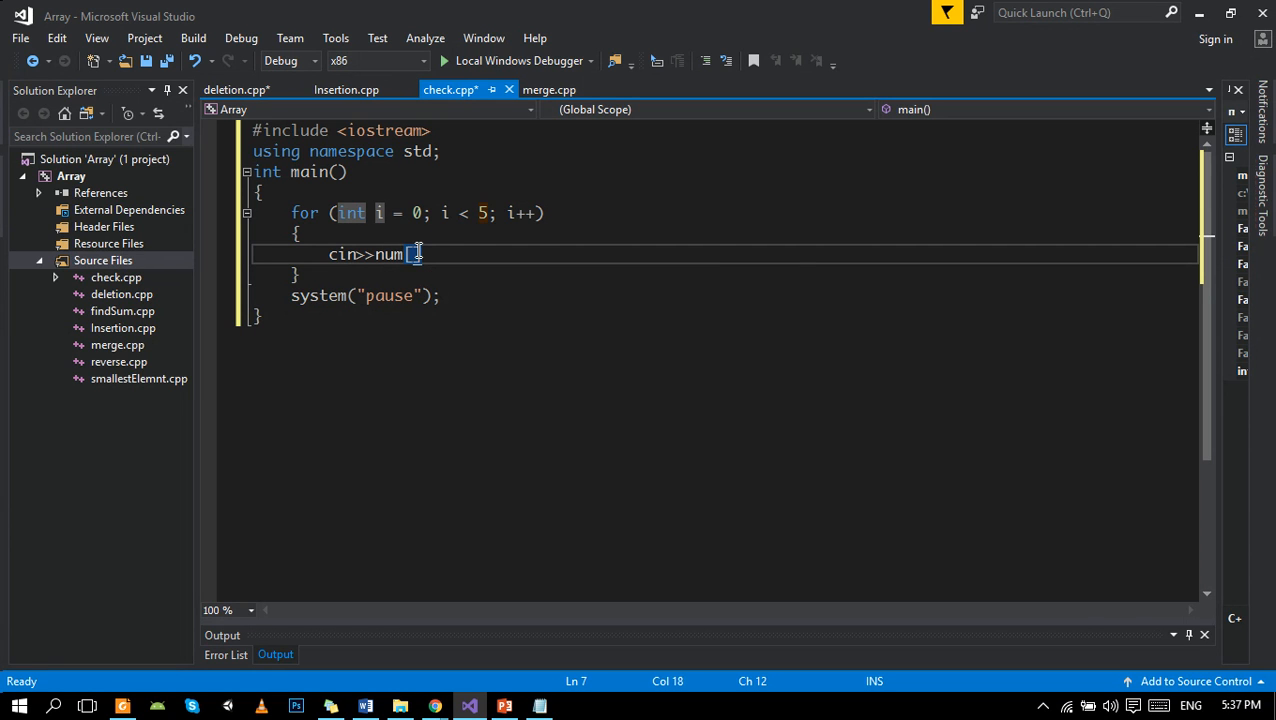
type("i];")
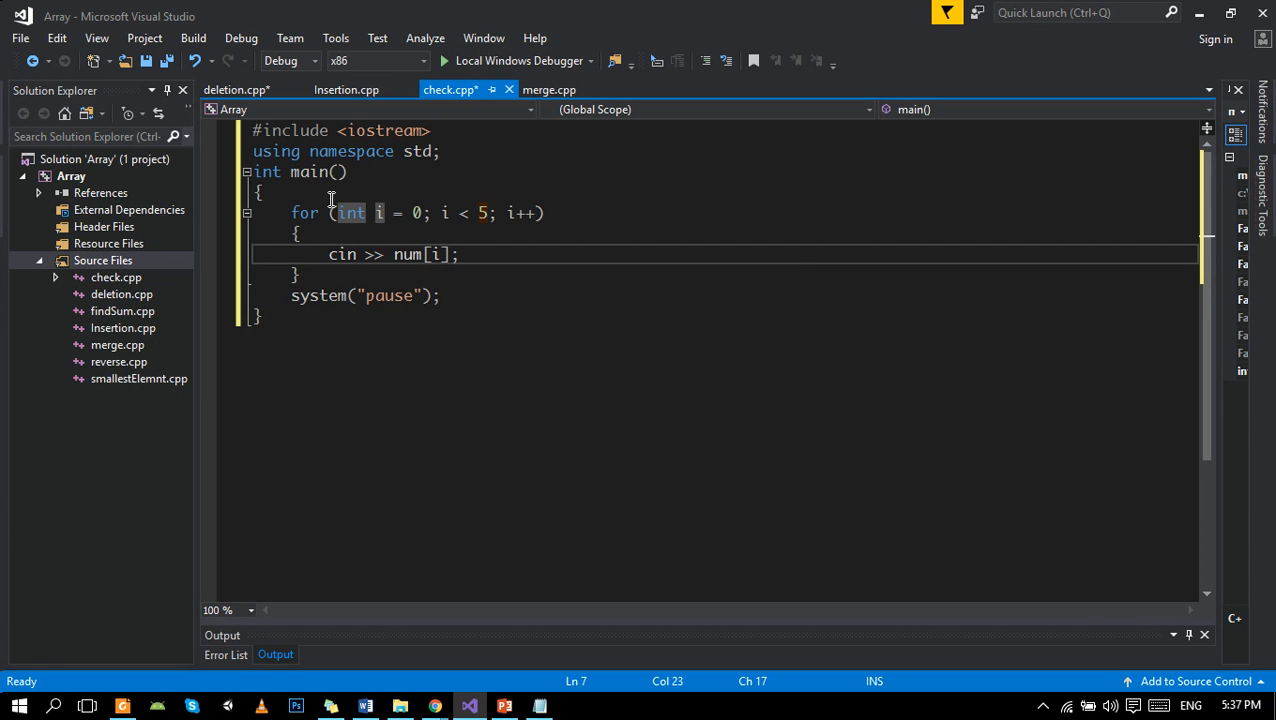
Step: Declare int num[100]; at the top of main, above the input loop
left_click(331, 192)
key("Return")
type("int ")
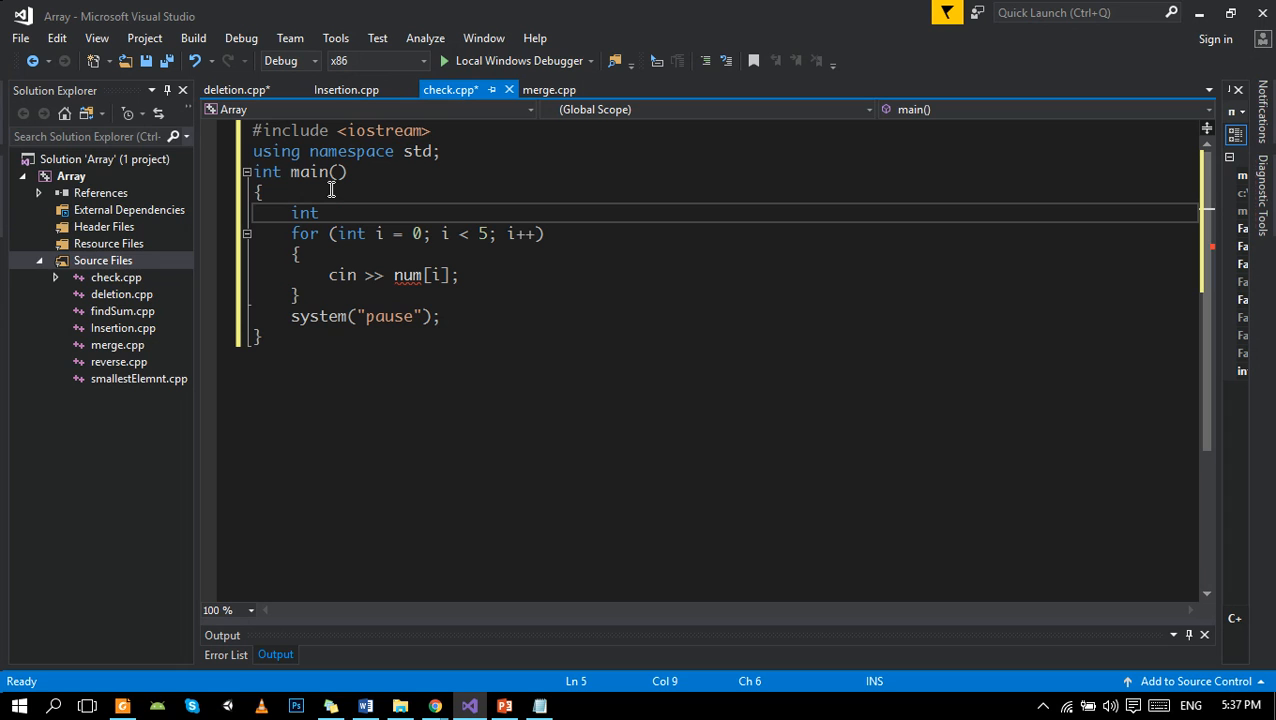
type("num[1")
type("00")
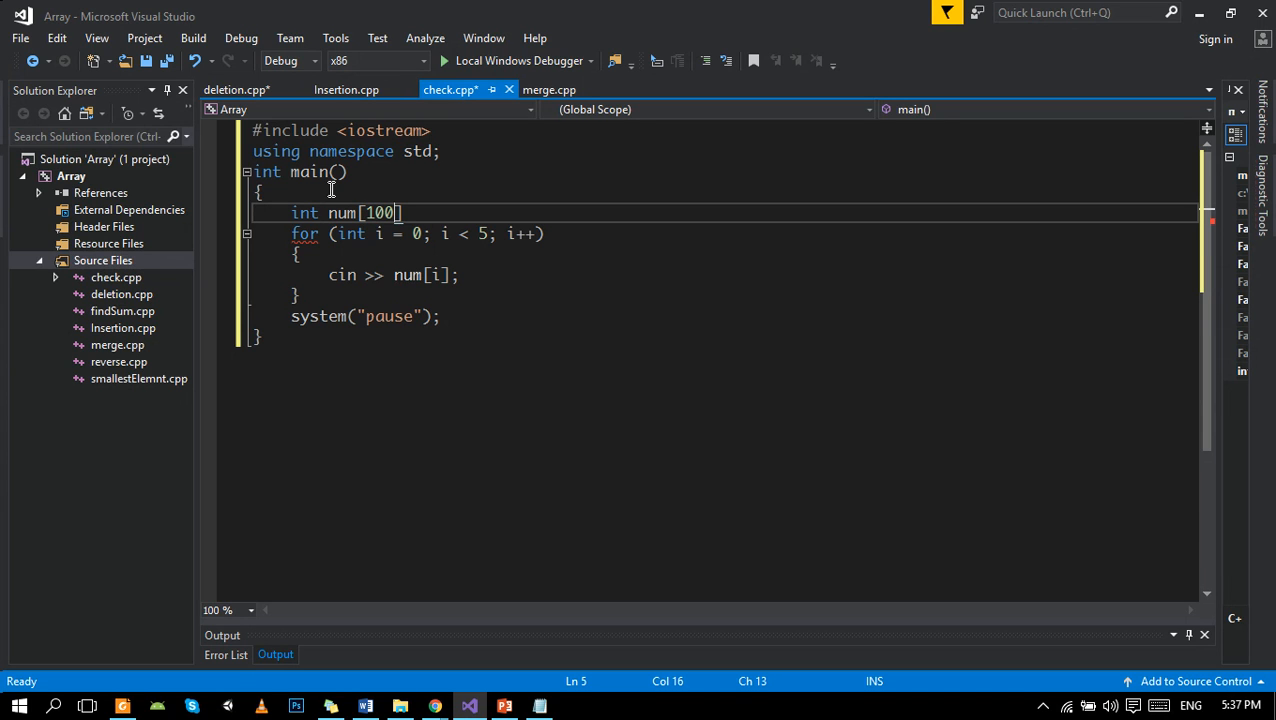
type("];")
left_click(343, 296)
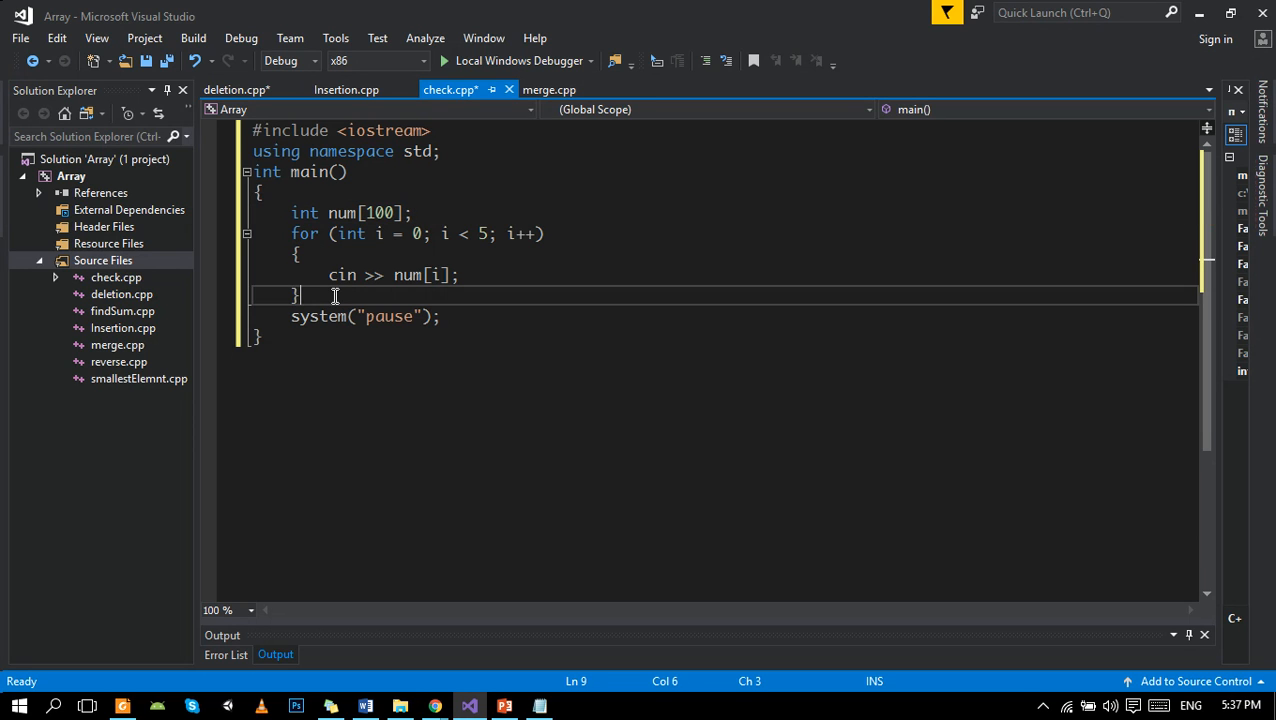
key("Return")
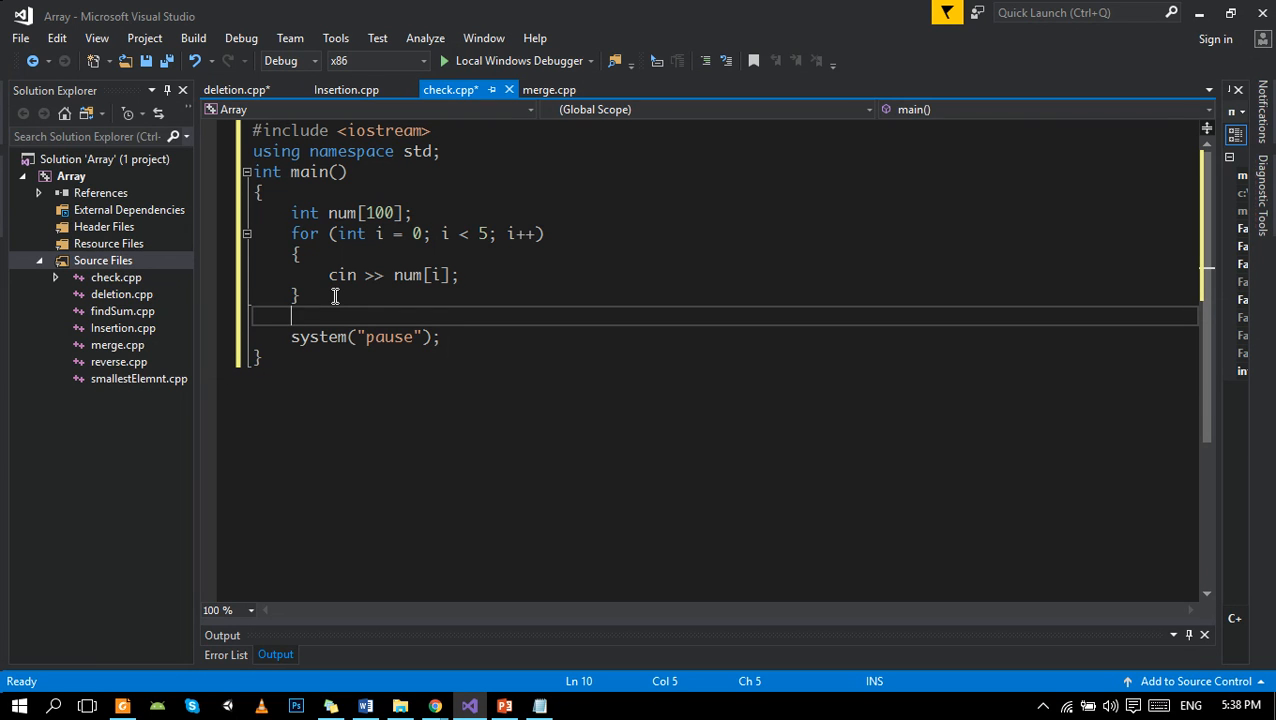
type("for")
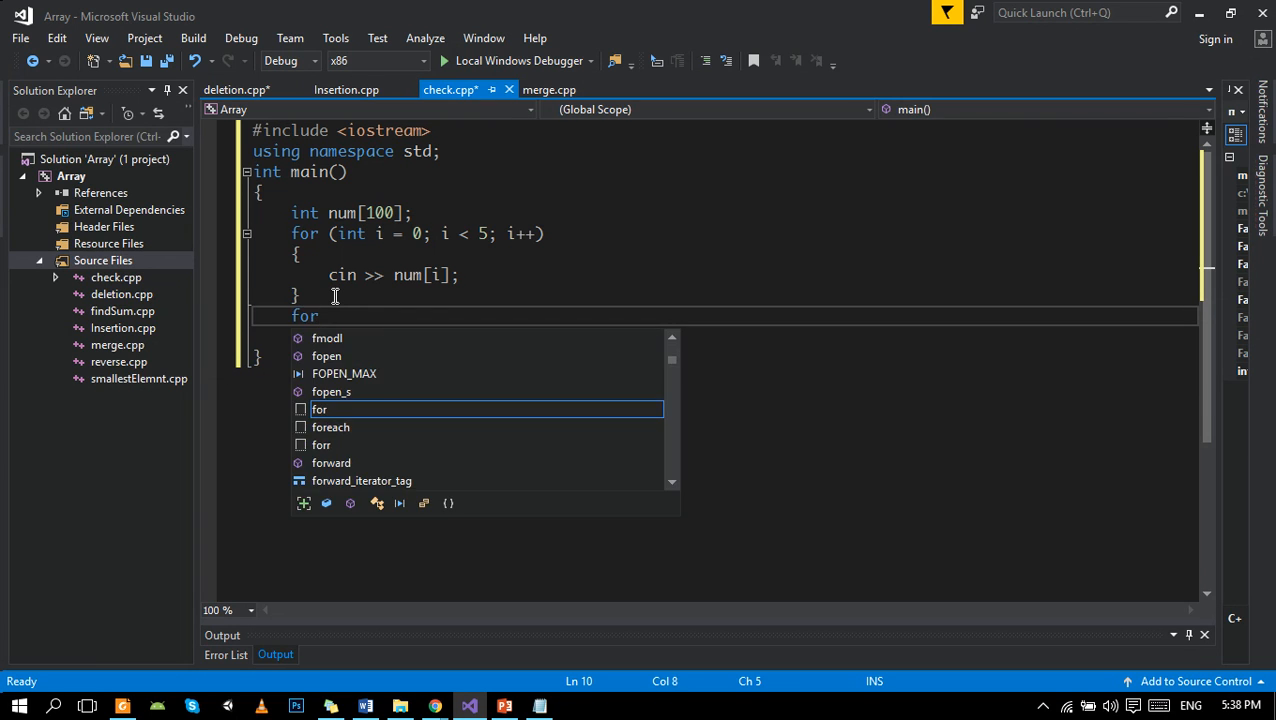
Step: Add a second for loop after the input loop with an int counter running up to length
key("Tab")
key("Tab")
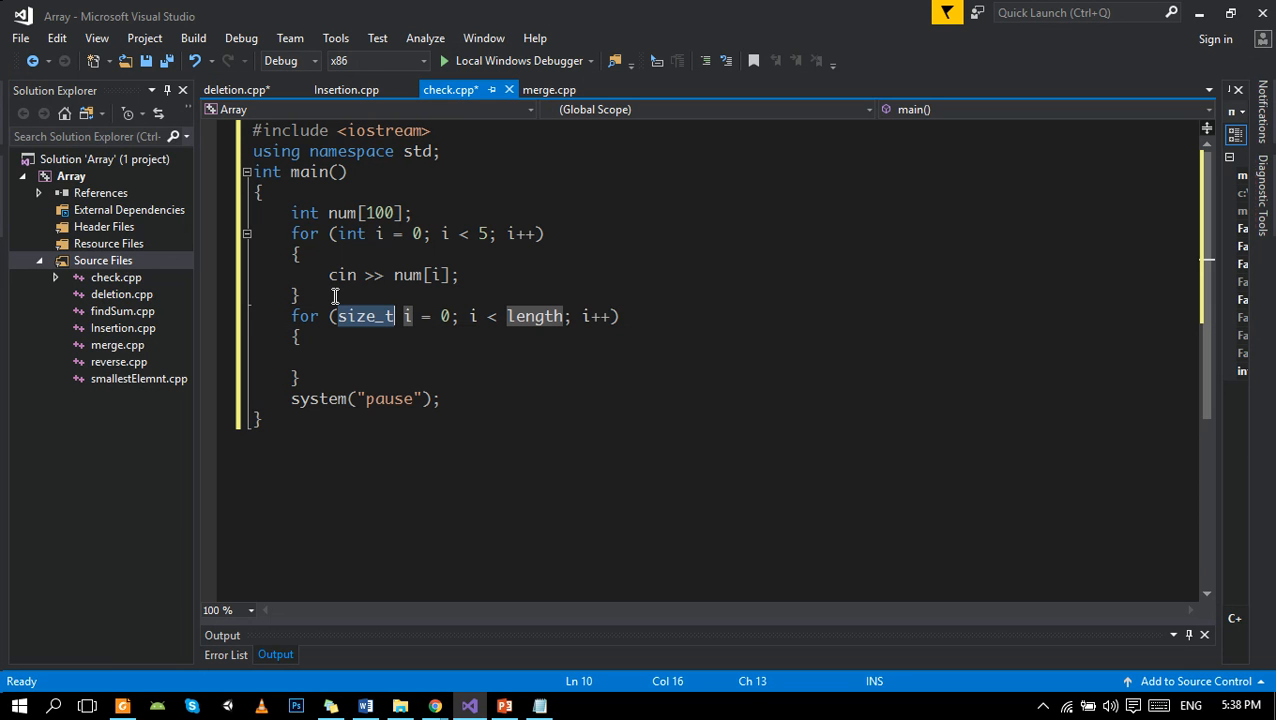
type("int")
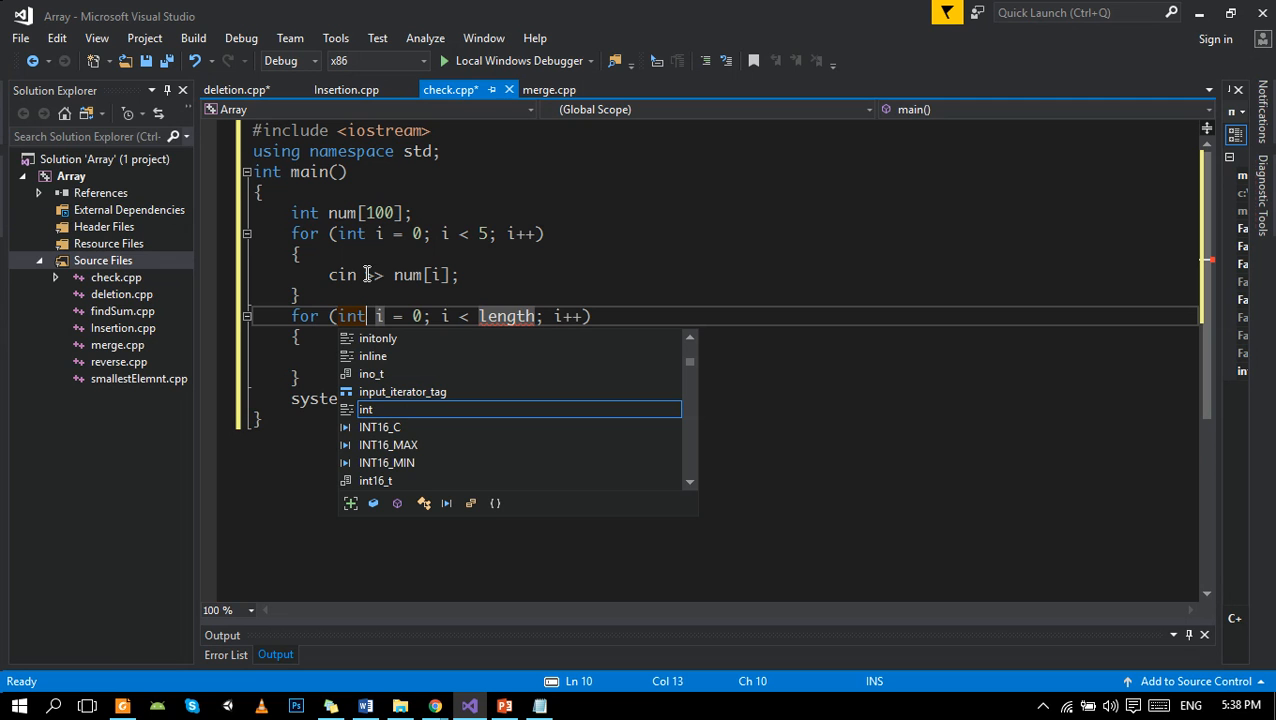
Step: Before the second loop, print "enter value to be inserted: " with endl and read value with cin
double_click(497, 316)
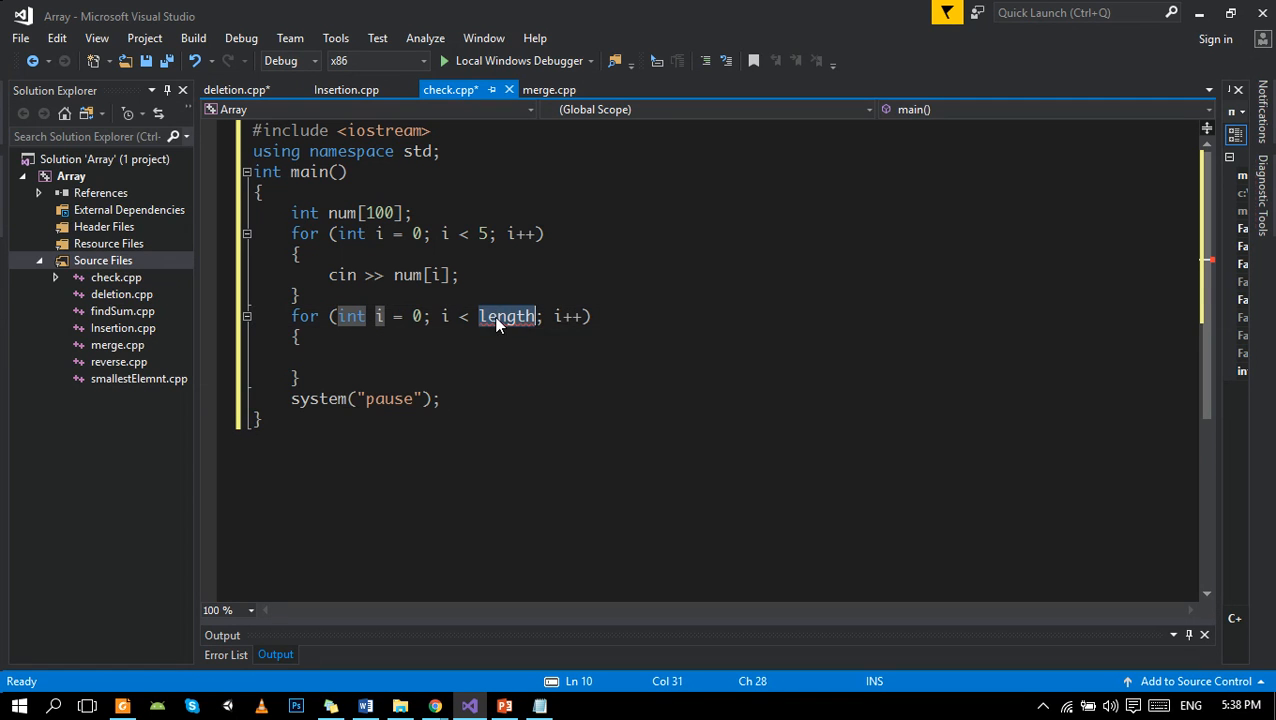
left_click(420, 294)
key("Return")
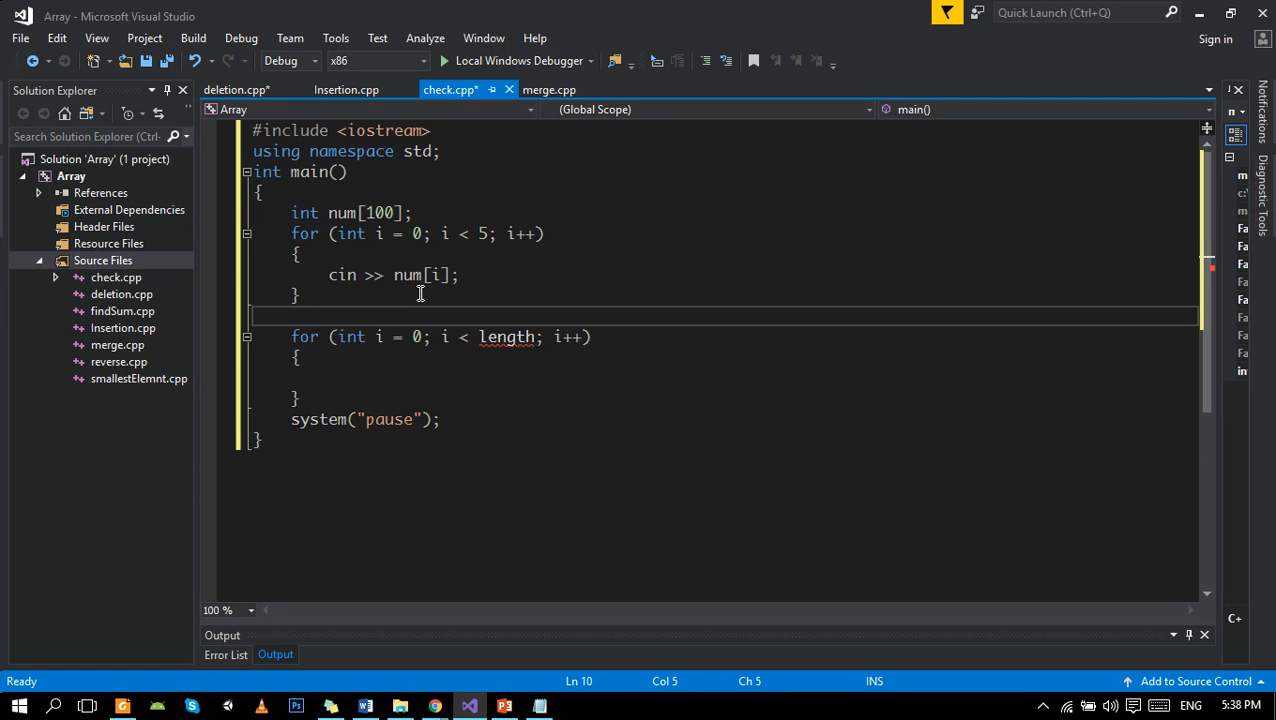
type("cout")
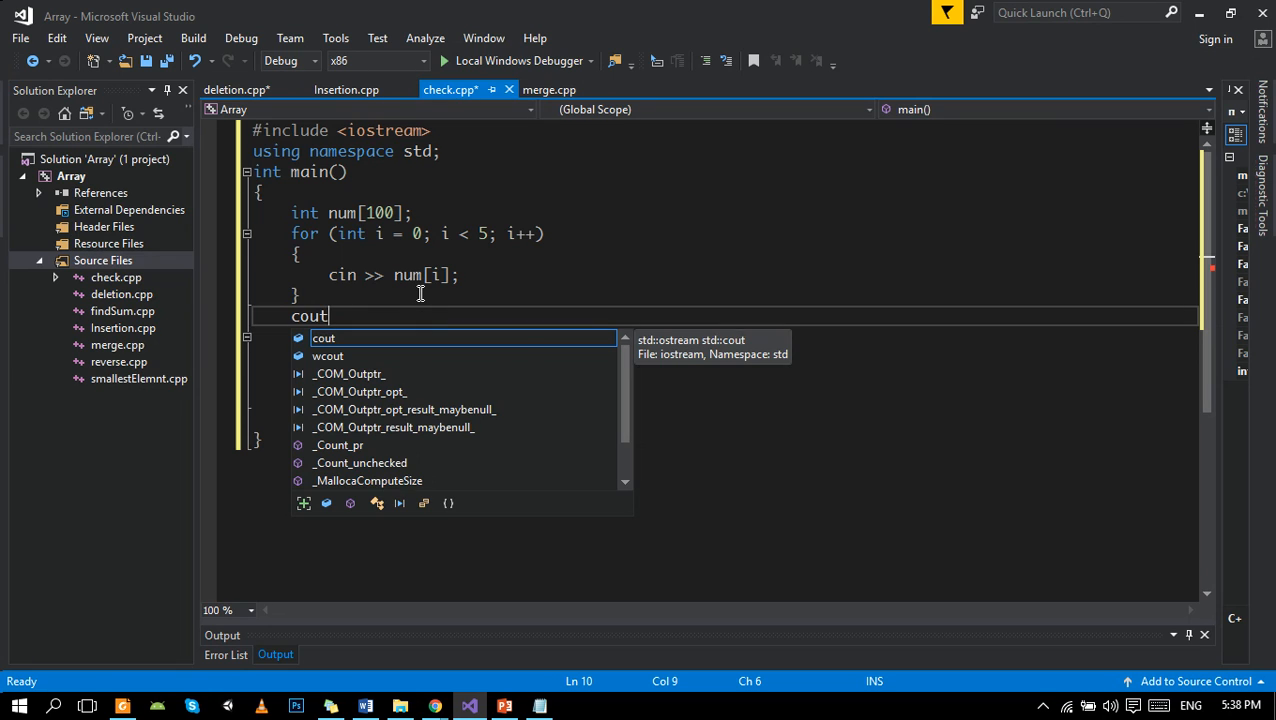
type("<< \"en")
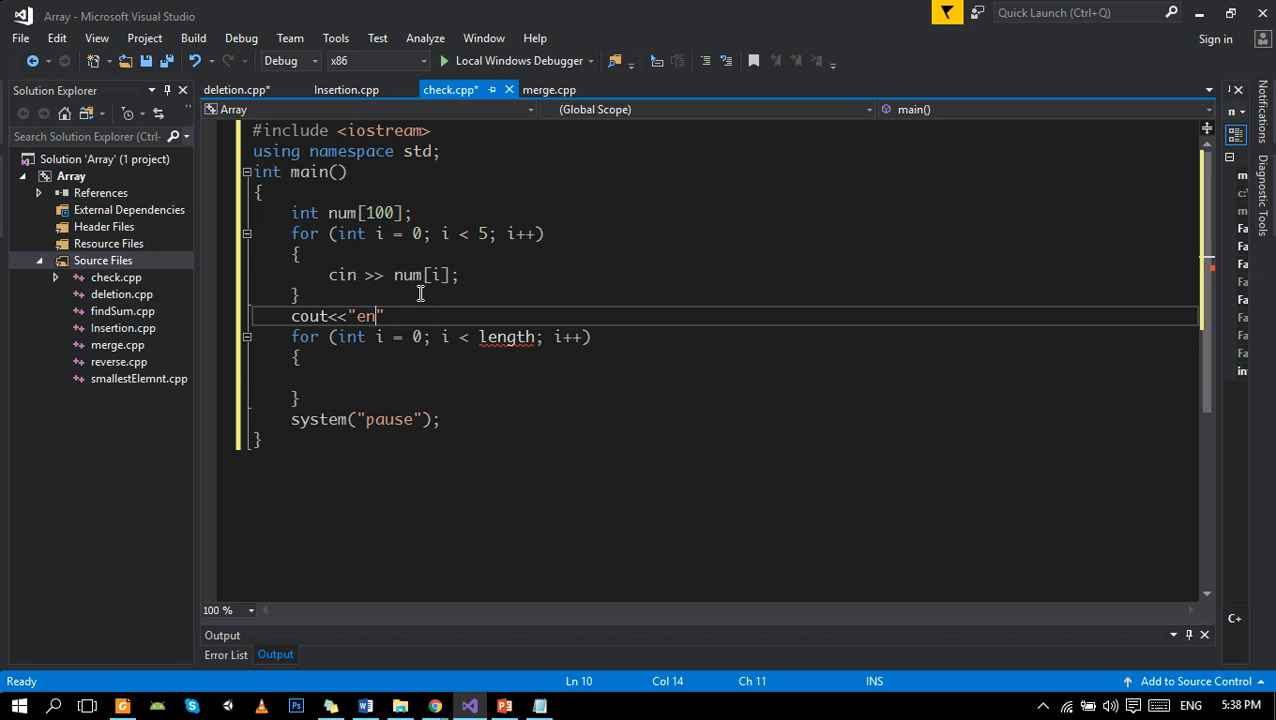
type("ter val")
type("ue to be ins")
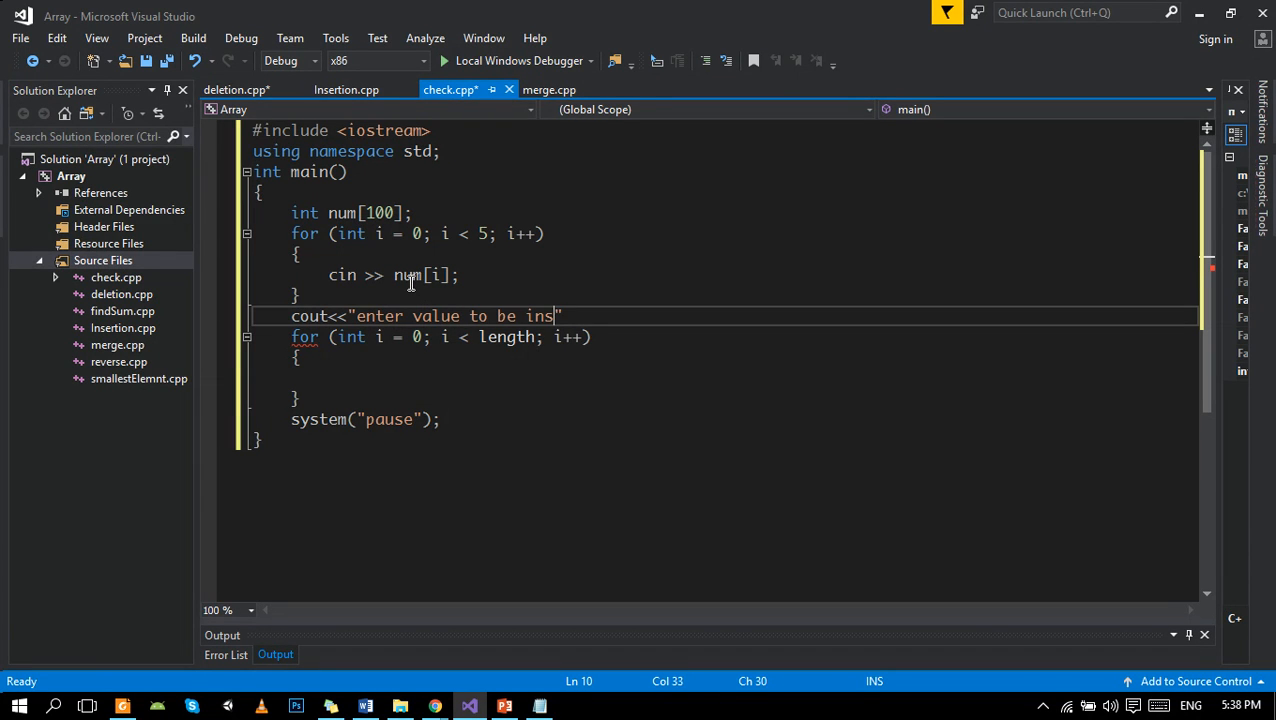
type("erted: \" < ")
type(", endl;")
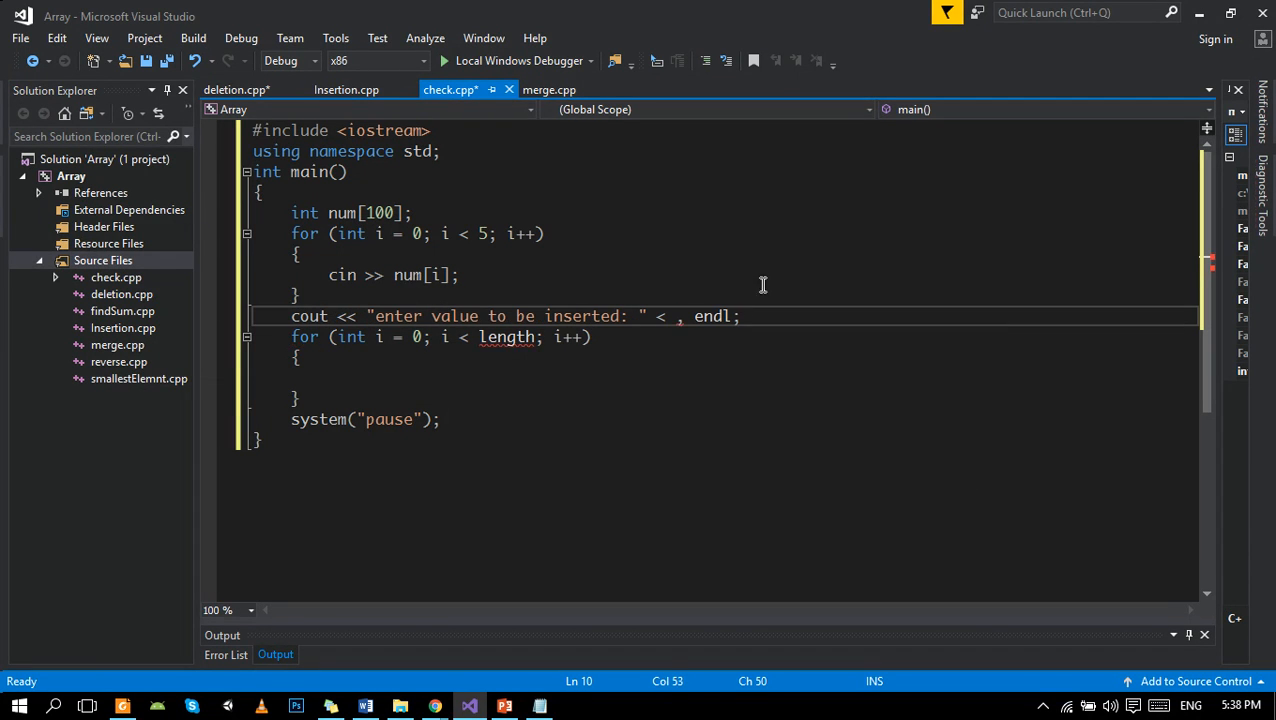
left_click(670, 318)
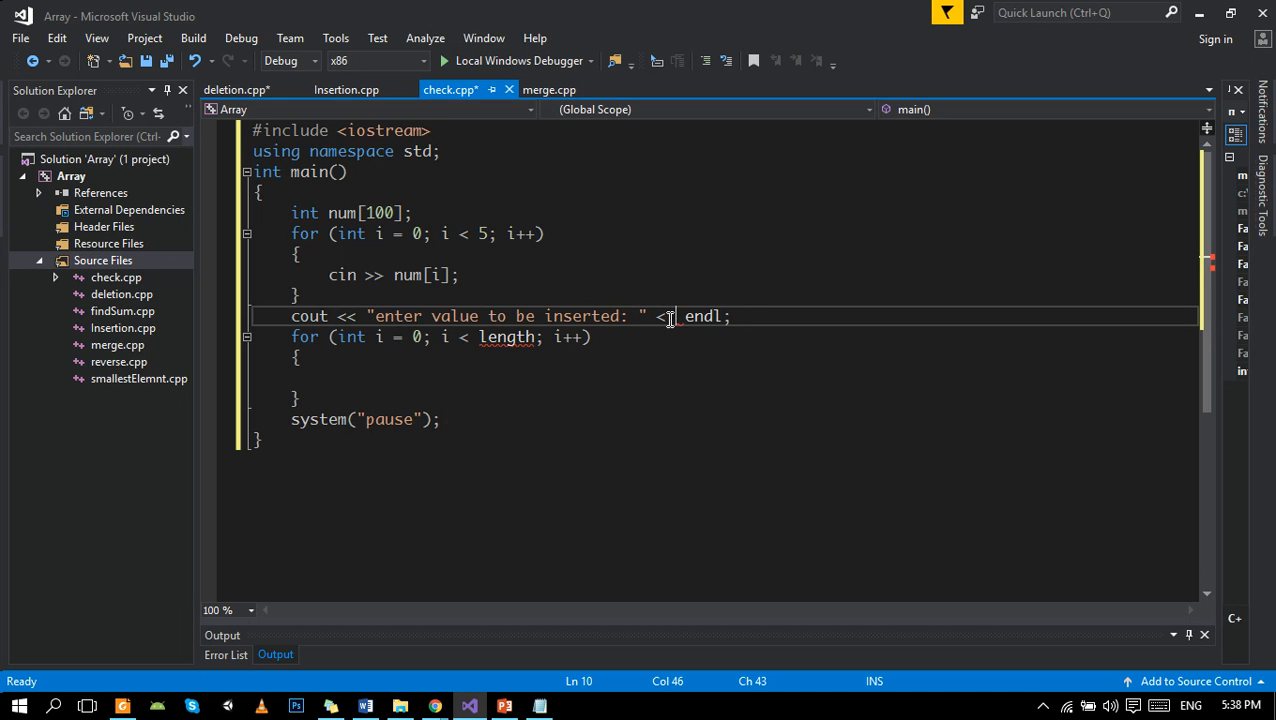
key("Delete")
type("<")
key("End")
key("Return")
type("cin >> ")
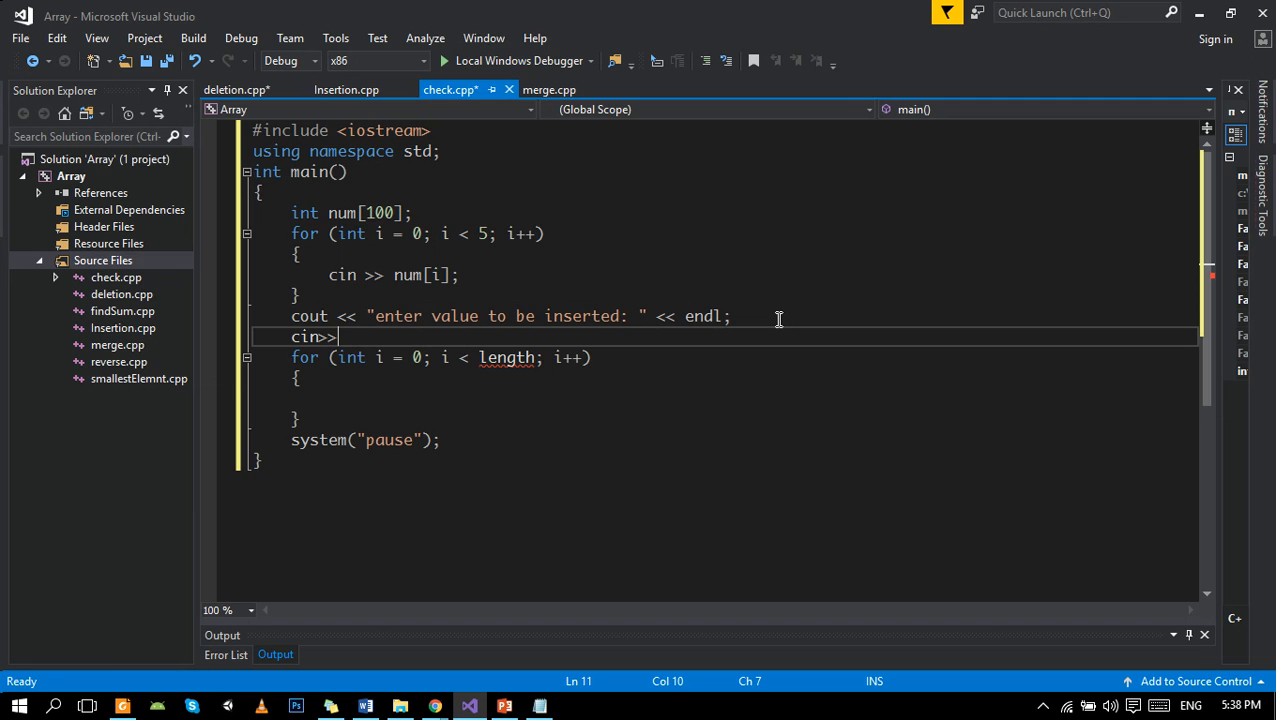
type("value")
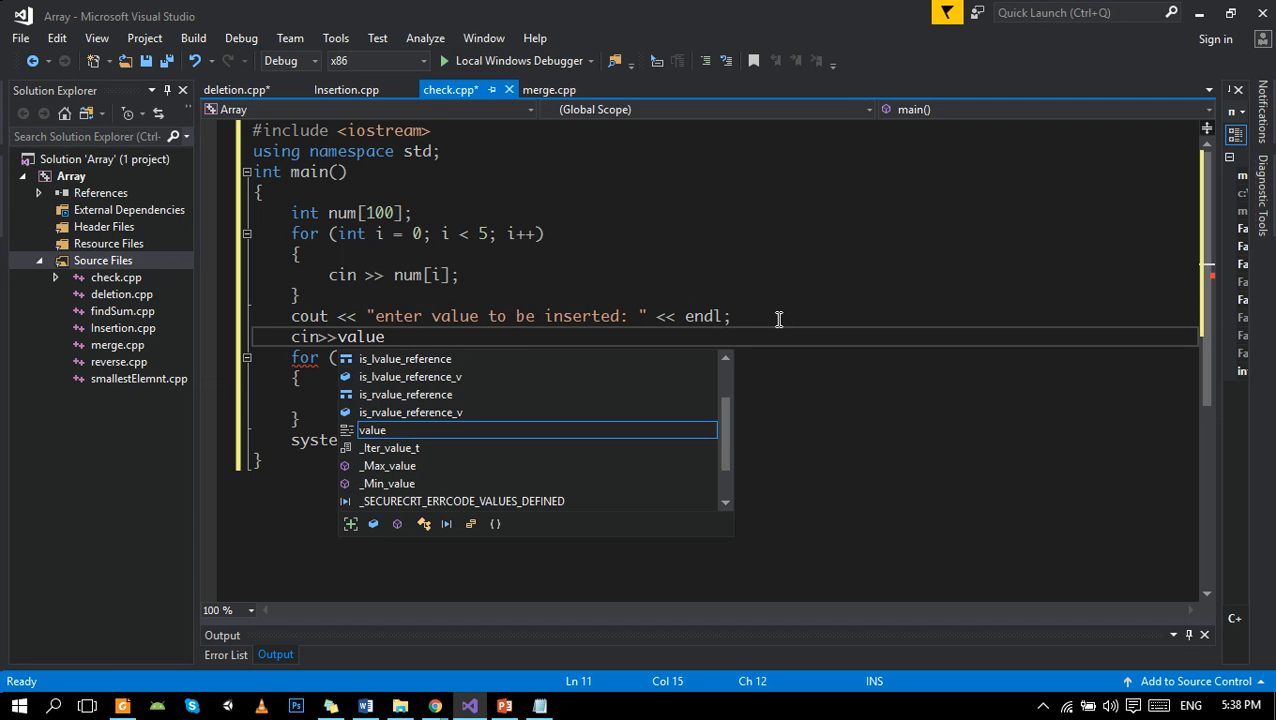
type(";")
Step: Declare the int variables value and position below the array declaration
left_click(510, 212)
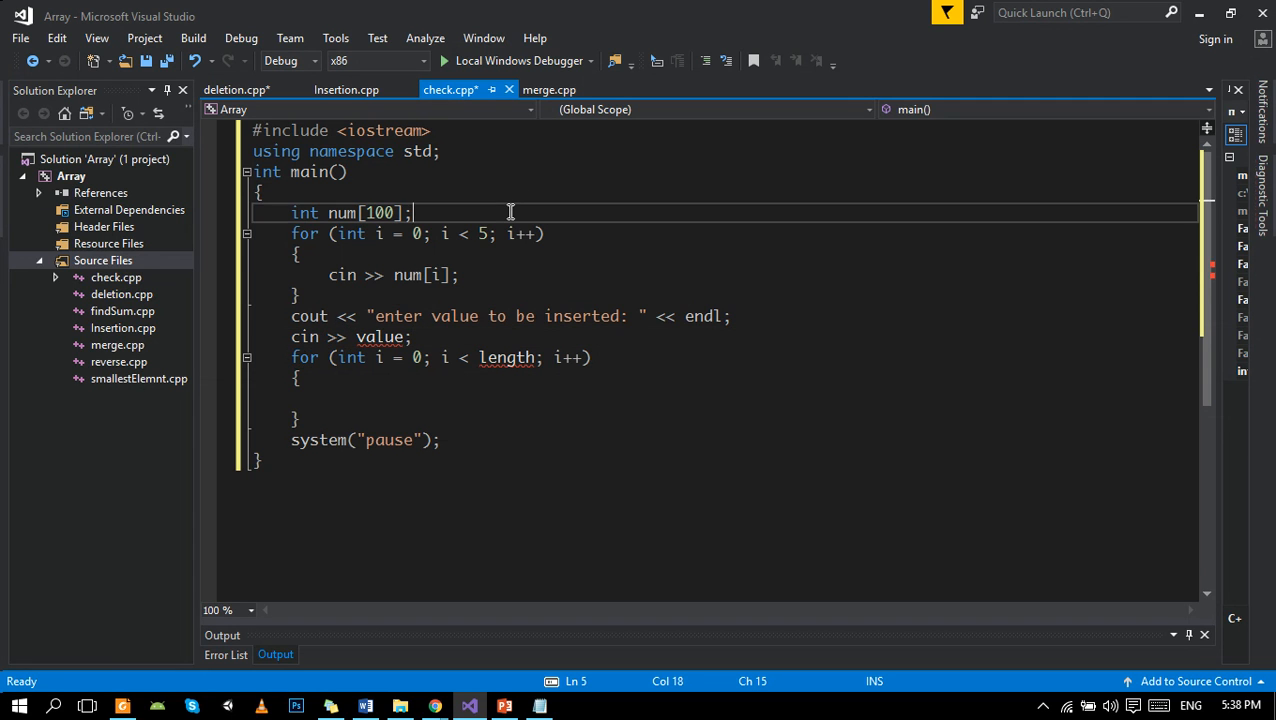
key("Return")
type("int ")
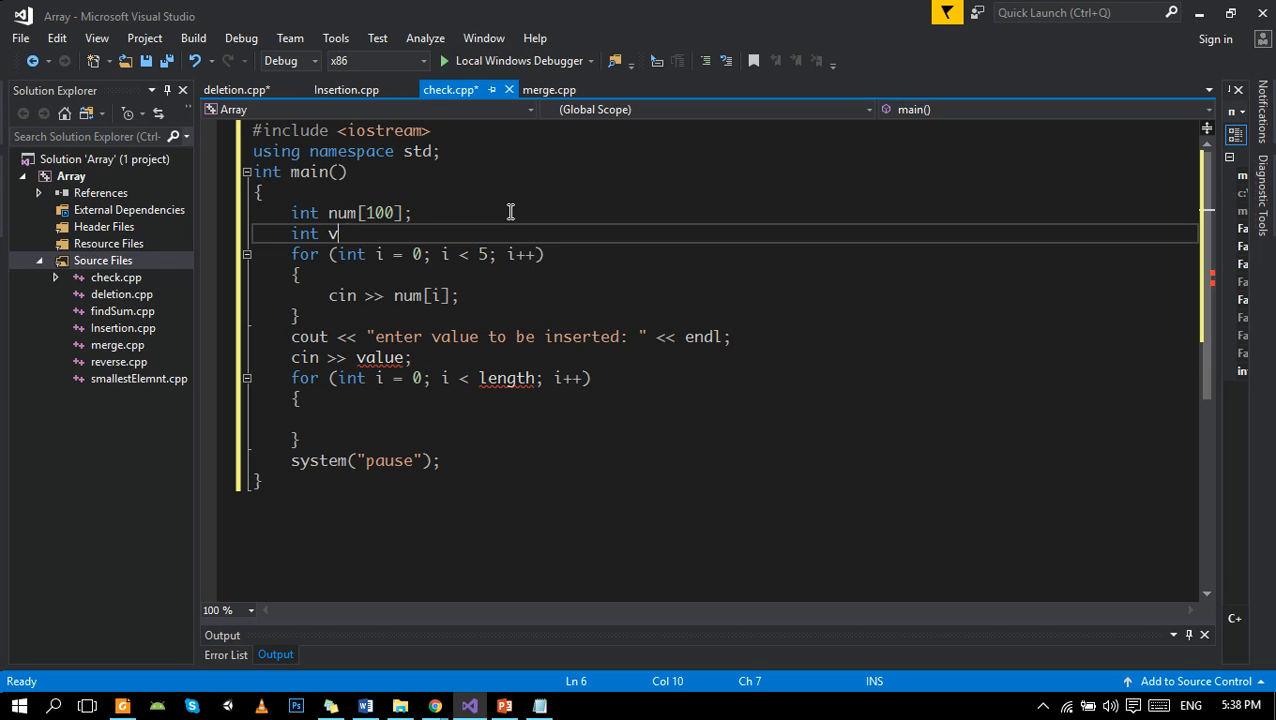
type("value;")
key("Left")
type("=0")
key("Return")
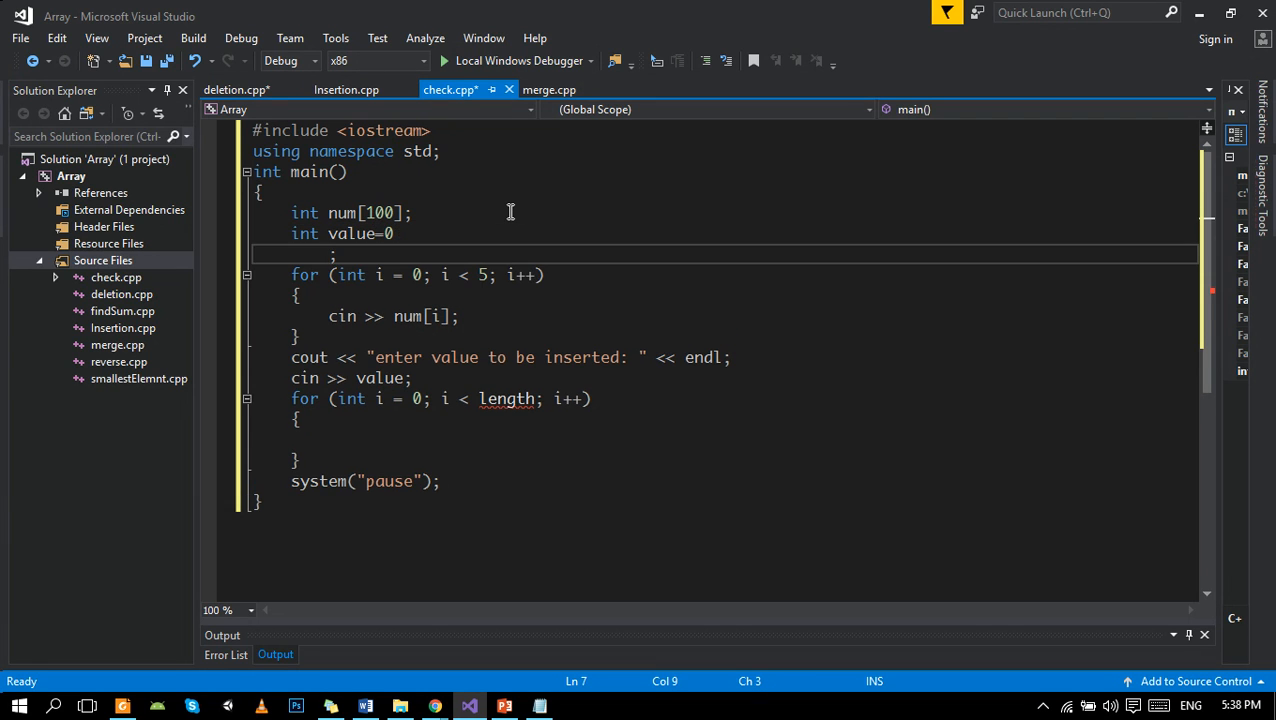
key("ctrl+z")
key("End")
key("Return")
type("int position")
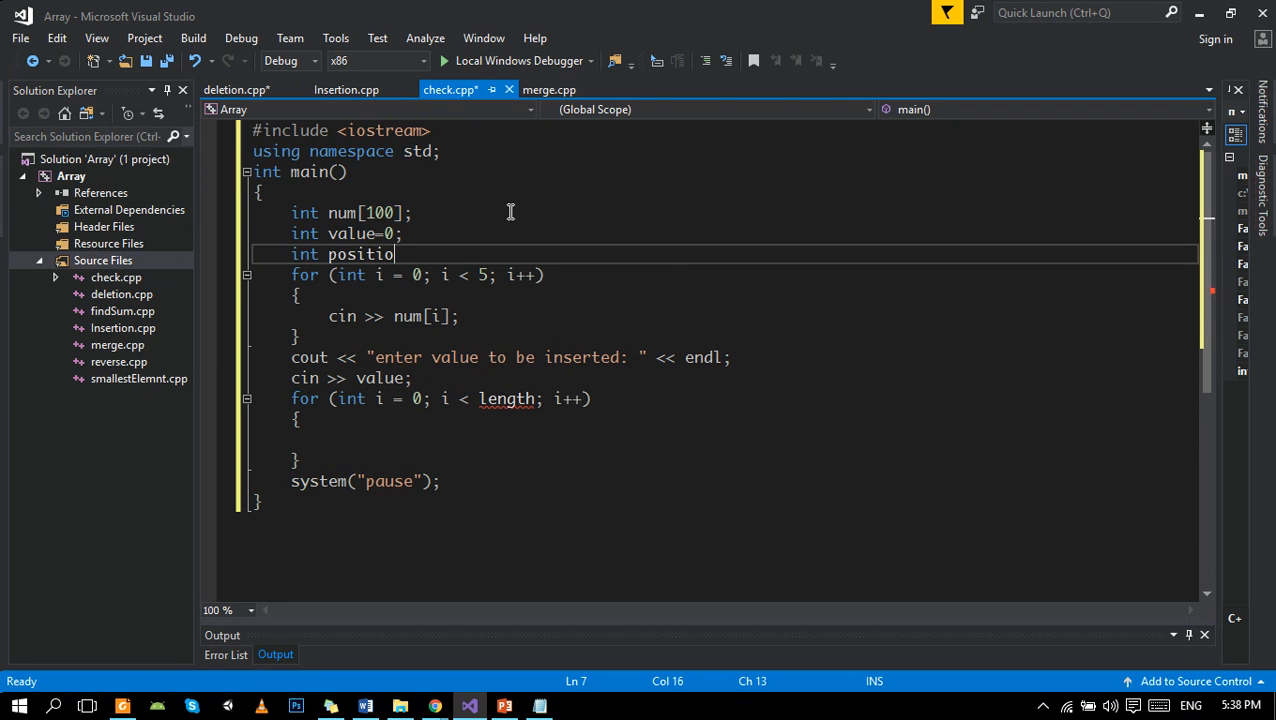
type(";")
Step: Print the "enter position: " prompt with endl and read position with cin
double_click(495, 399)
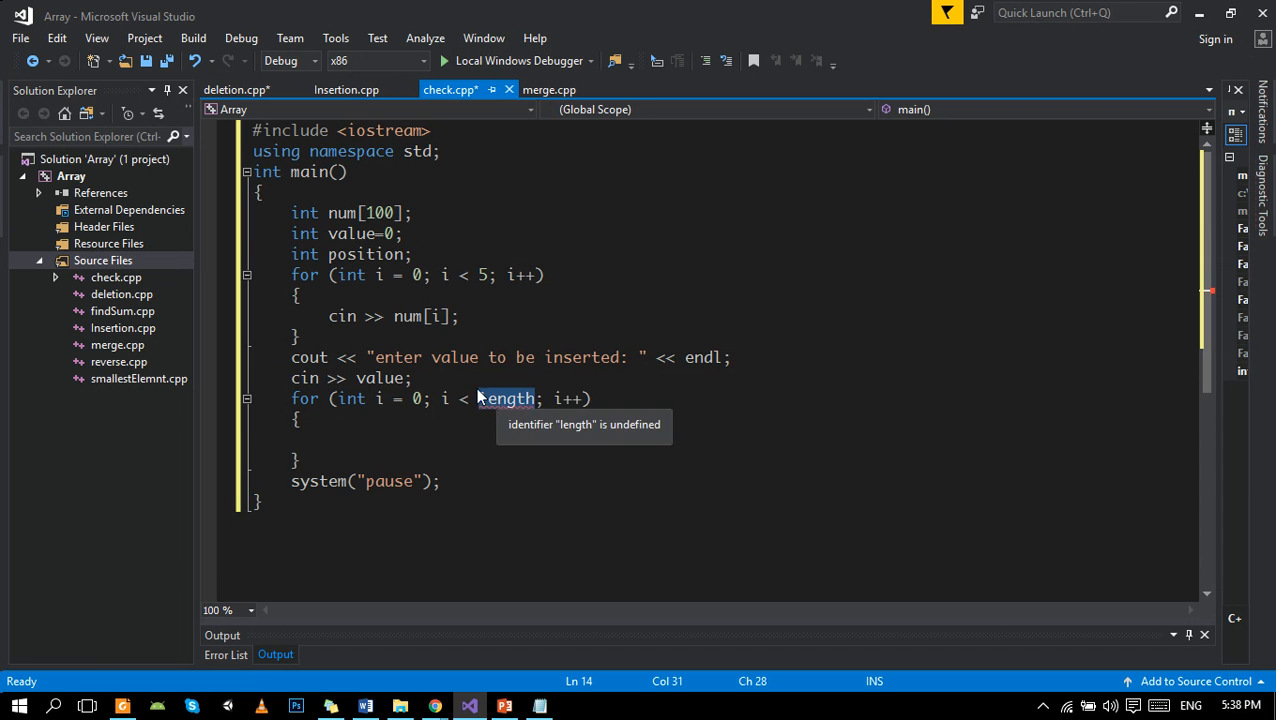
left_click(457, 377)
key("Return")
type("cout")
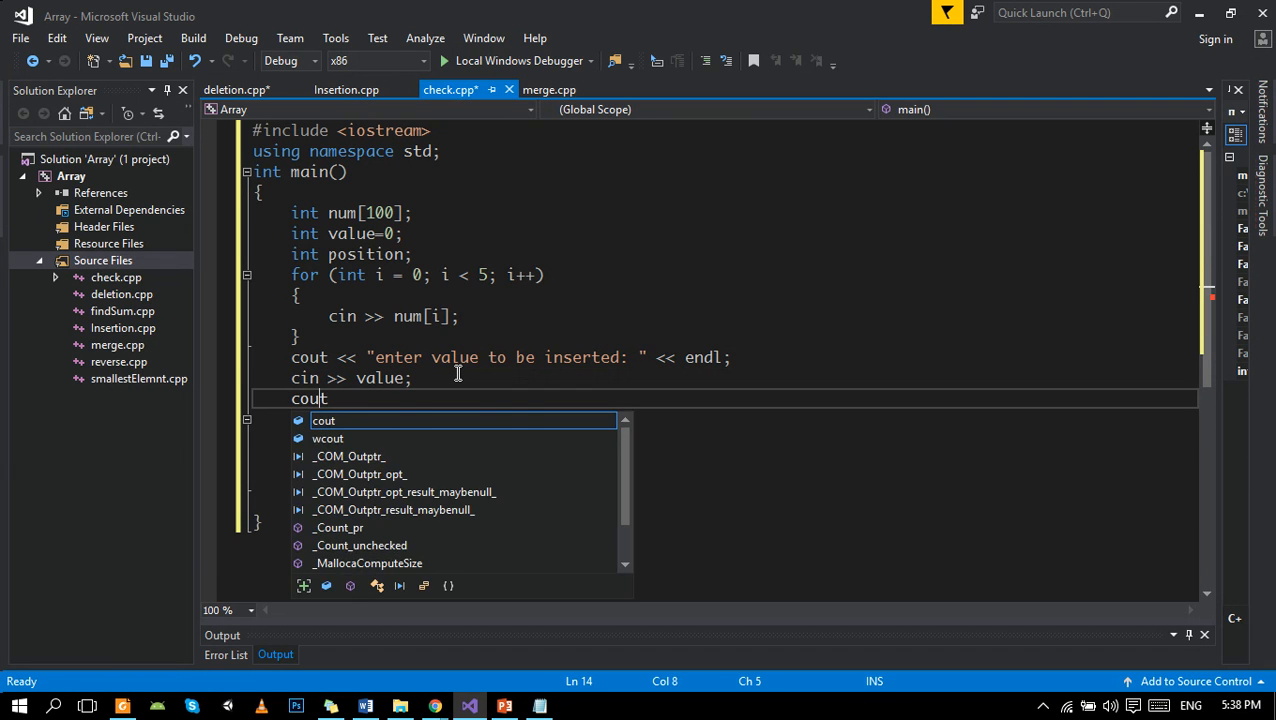
type("<<\"\"")
type("enter ")
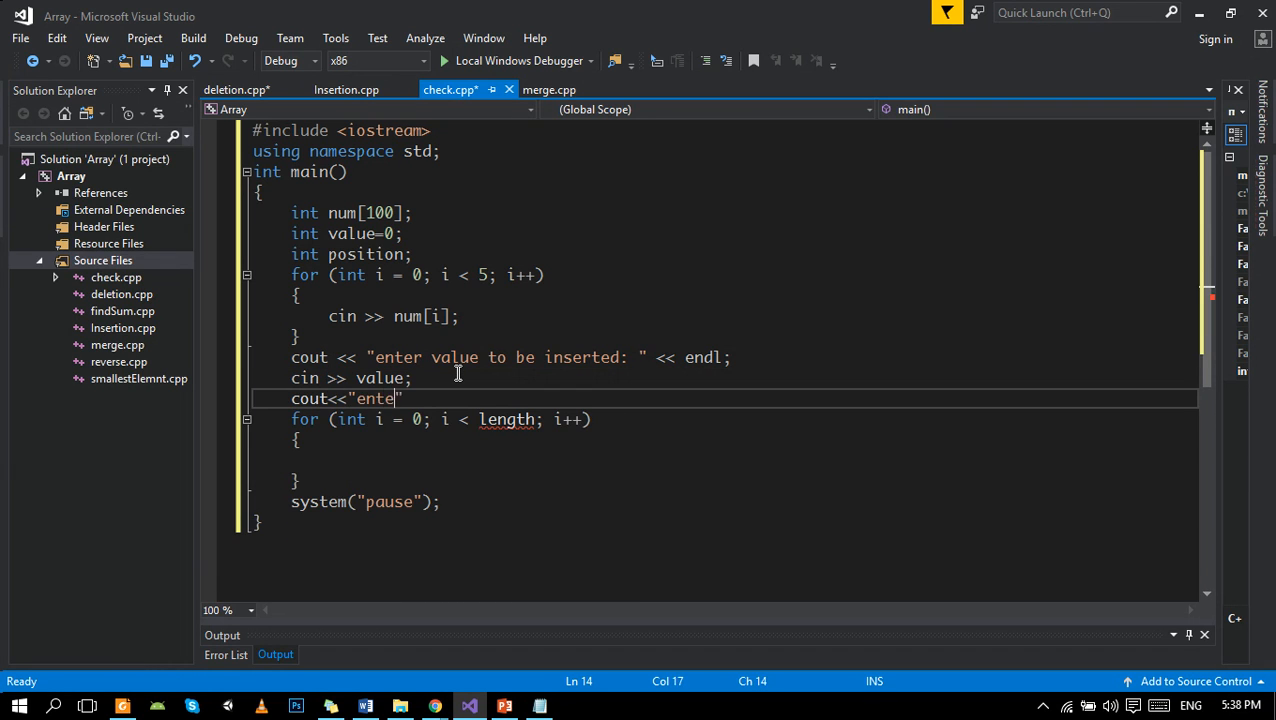
type("position")
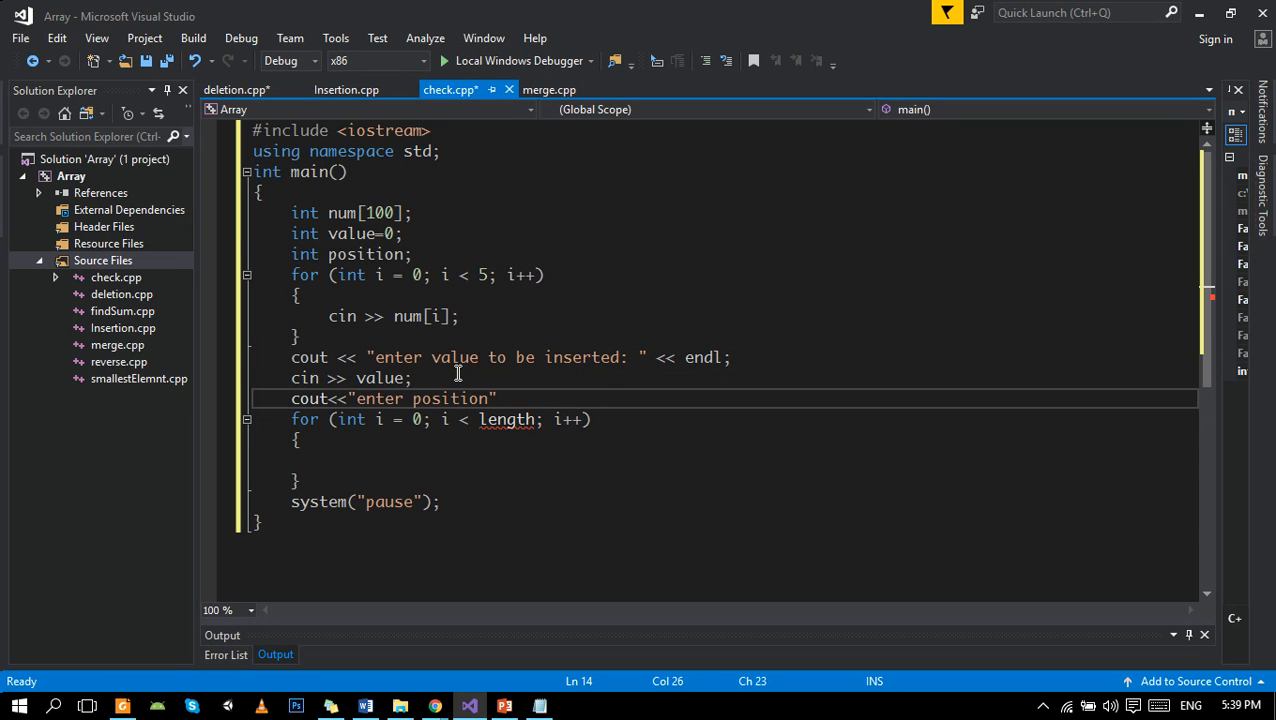
type(": <<")
key("BackSpace")
key("BackSpace")
type("<< end")
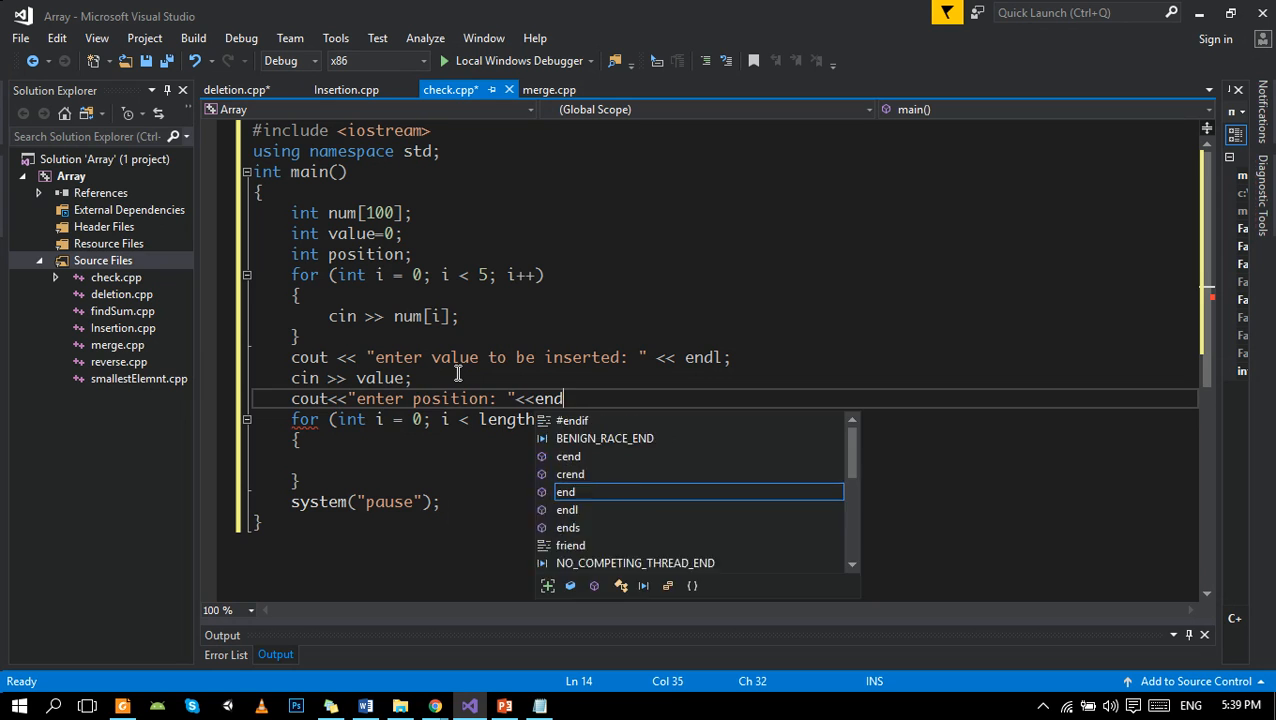
type("l;")
key("Return")
type("cin")
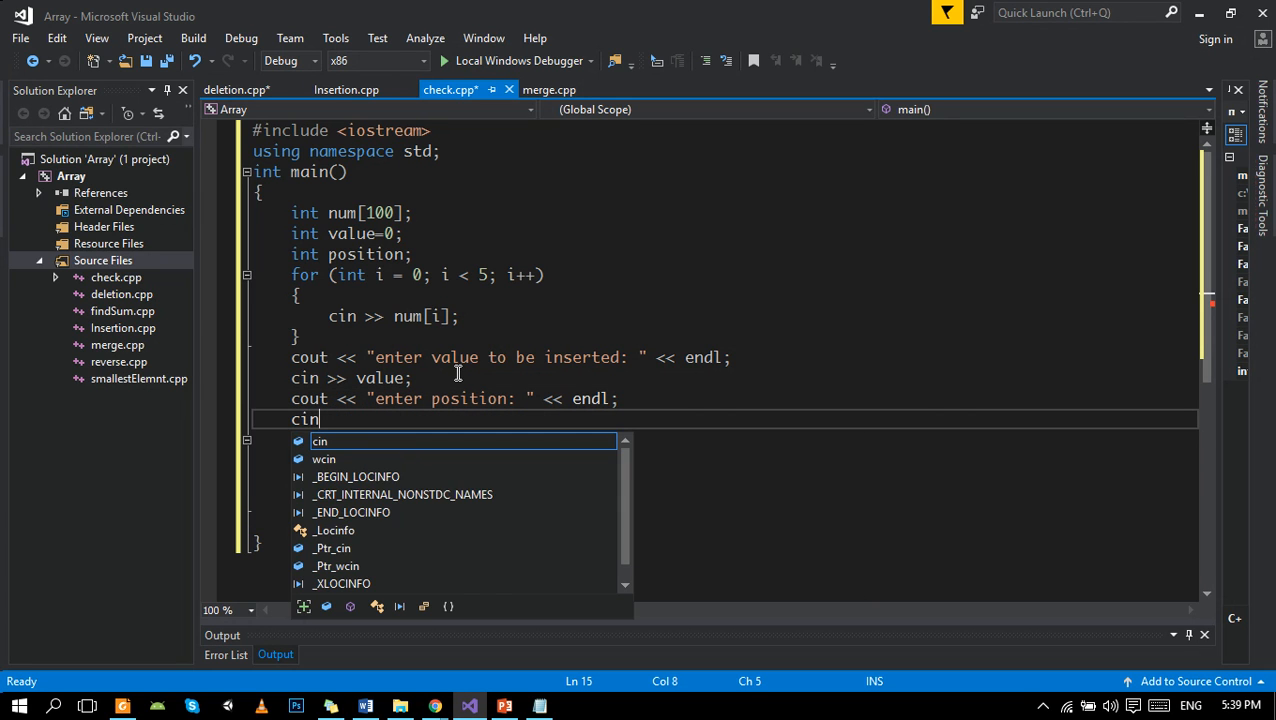
key("Escape")
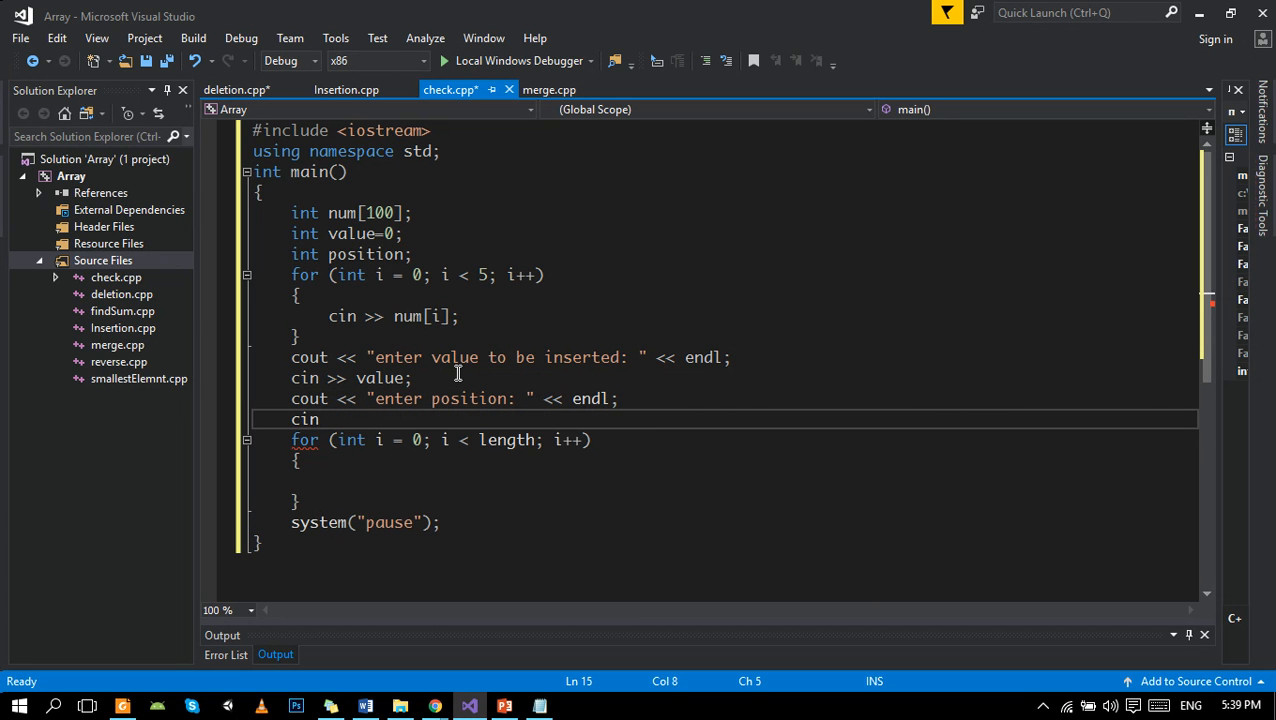
type(">><")
key("BackSpace")
key("BackSpace")
type(">")
type("pos")
key("Escape")
type("ition;")
double_click(505, 440)
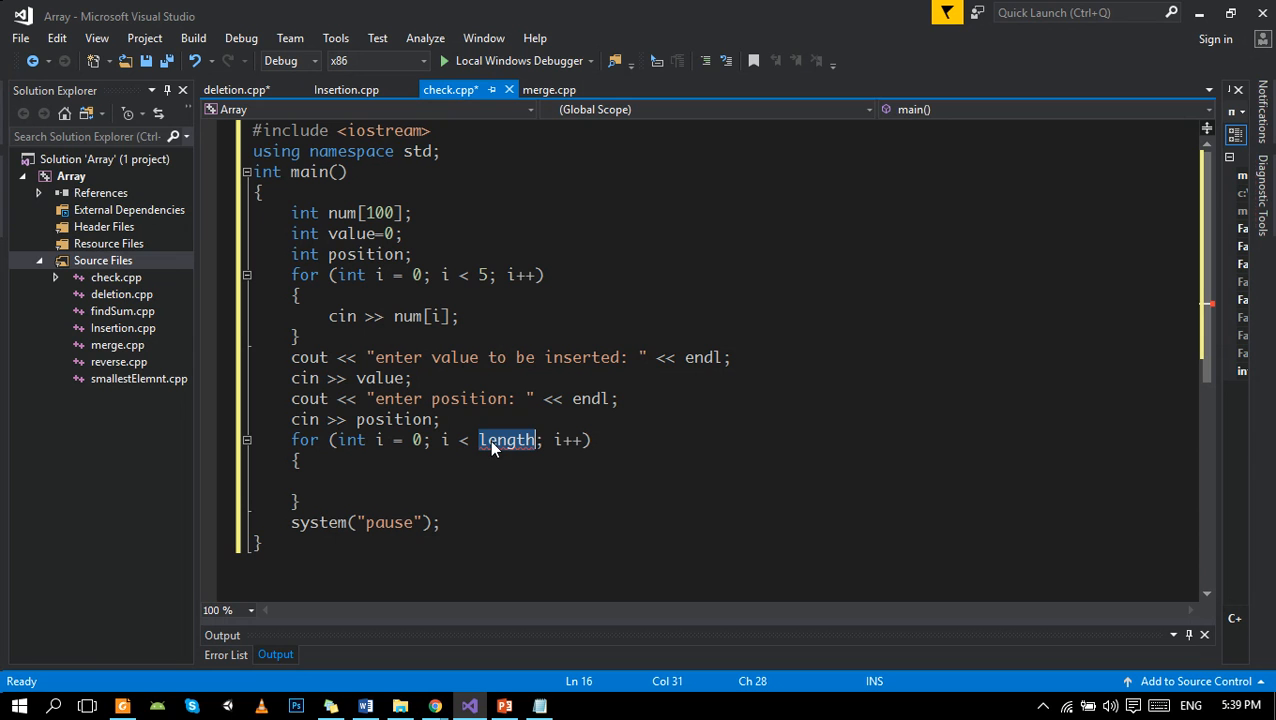
left_click(340, 89)
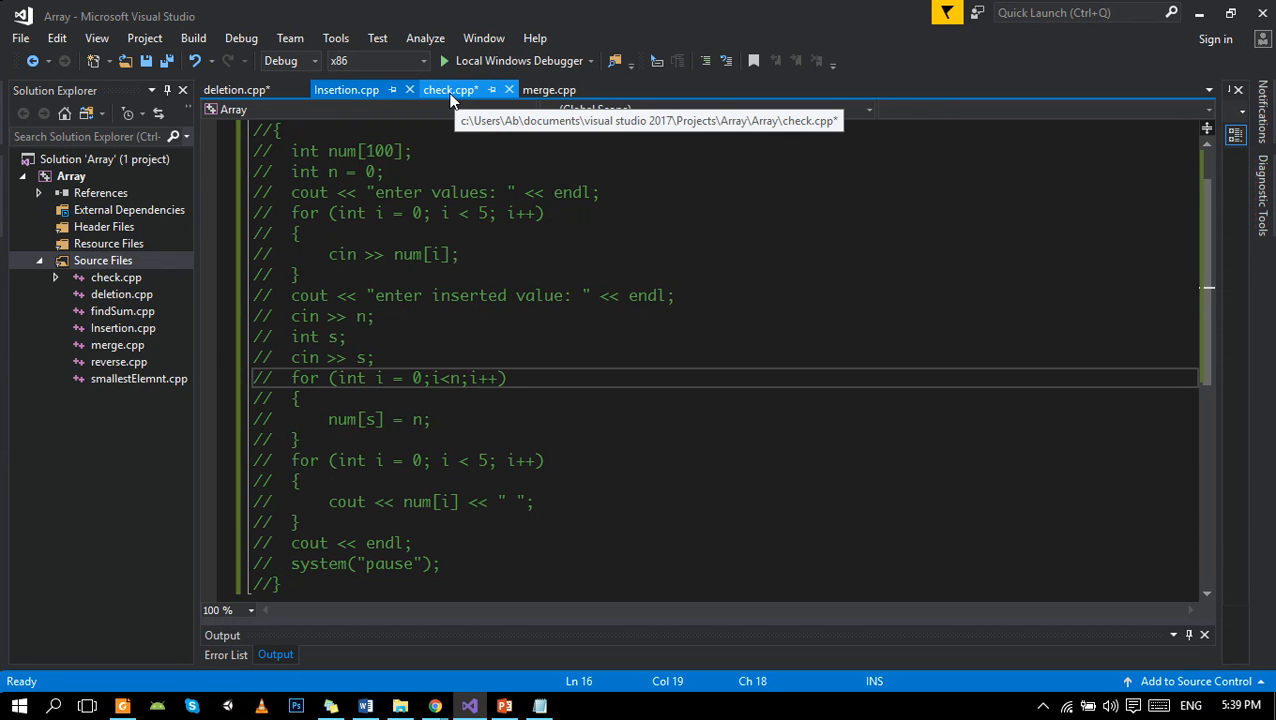
left_click(452, 90)
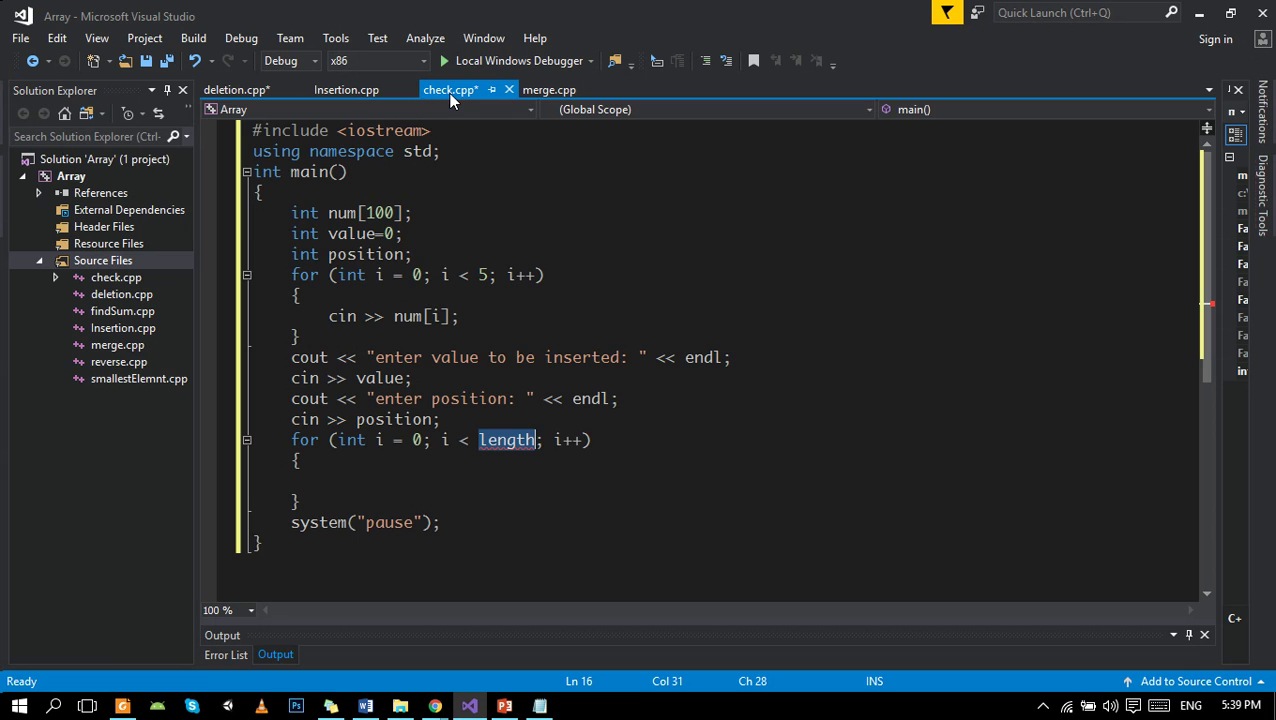
left_click(346, 89)
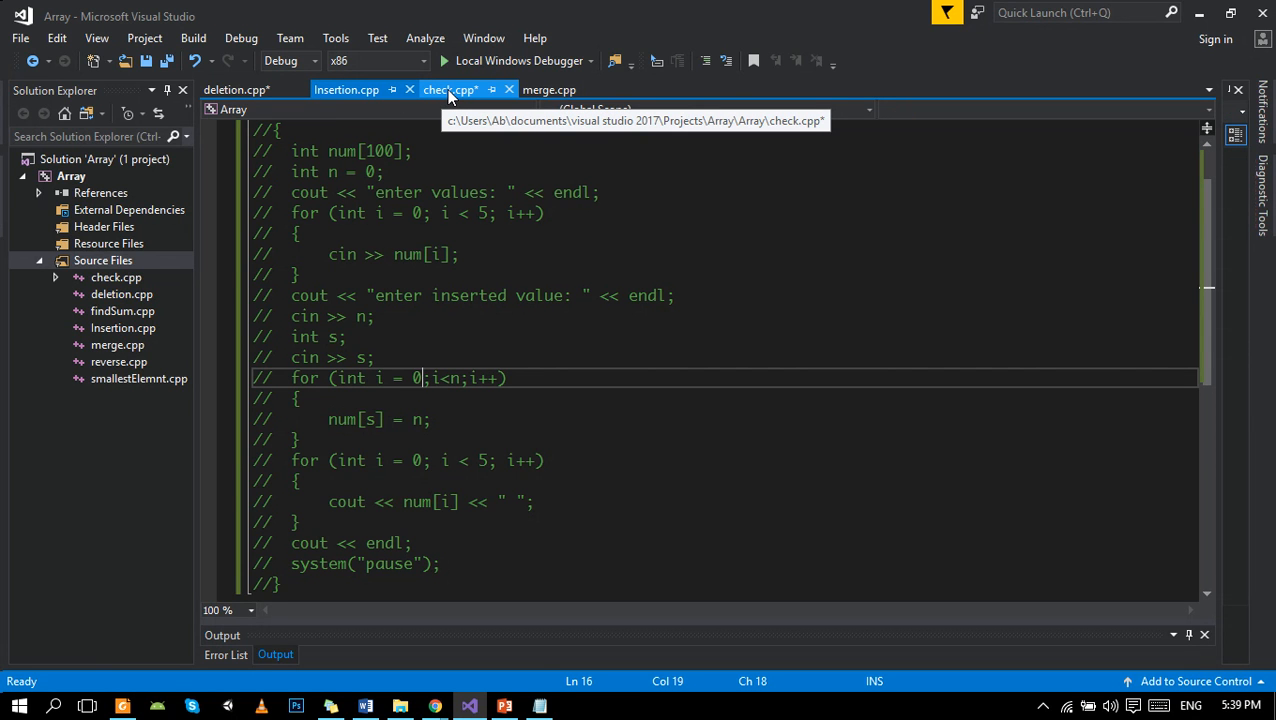
left_click(447, 89)
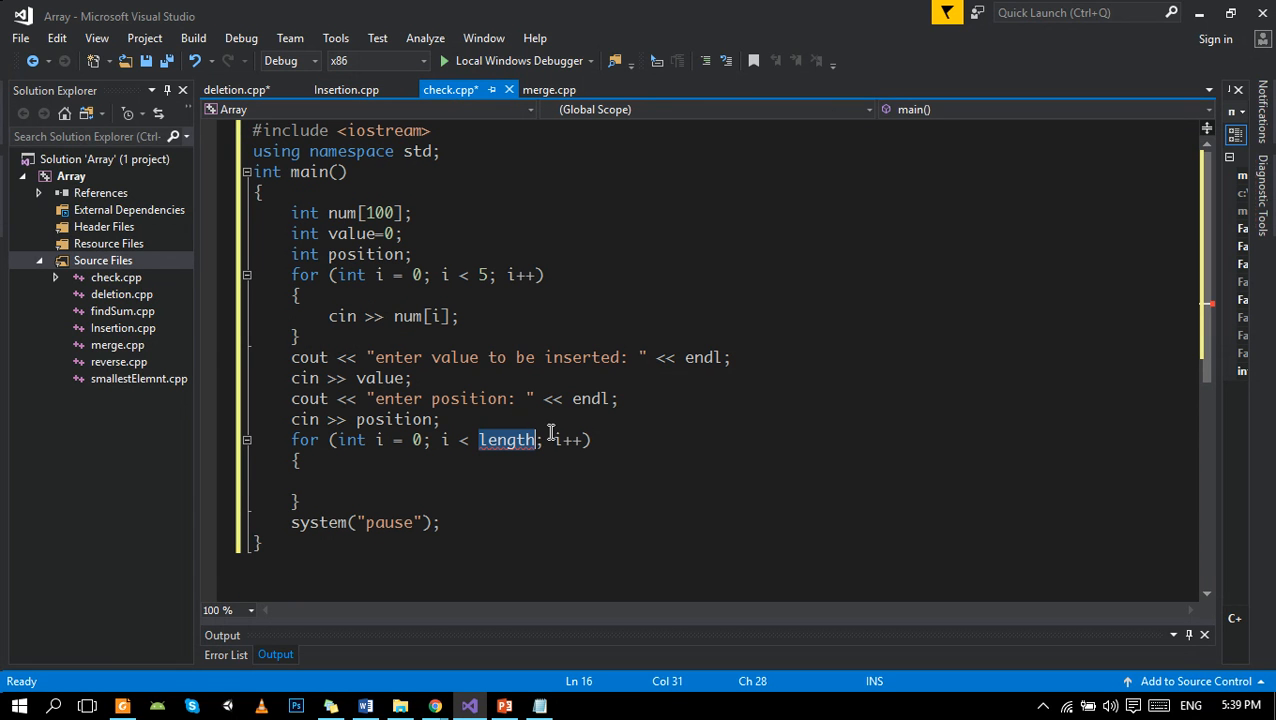
type("s")
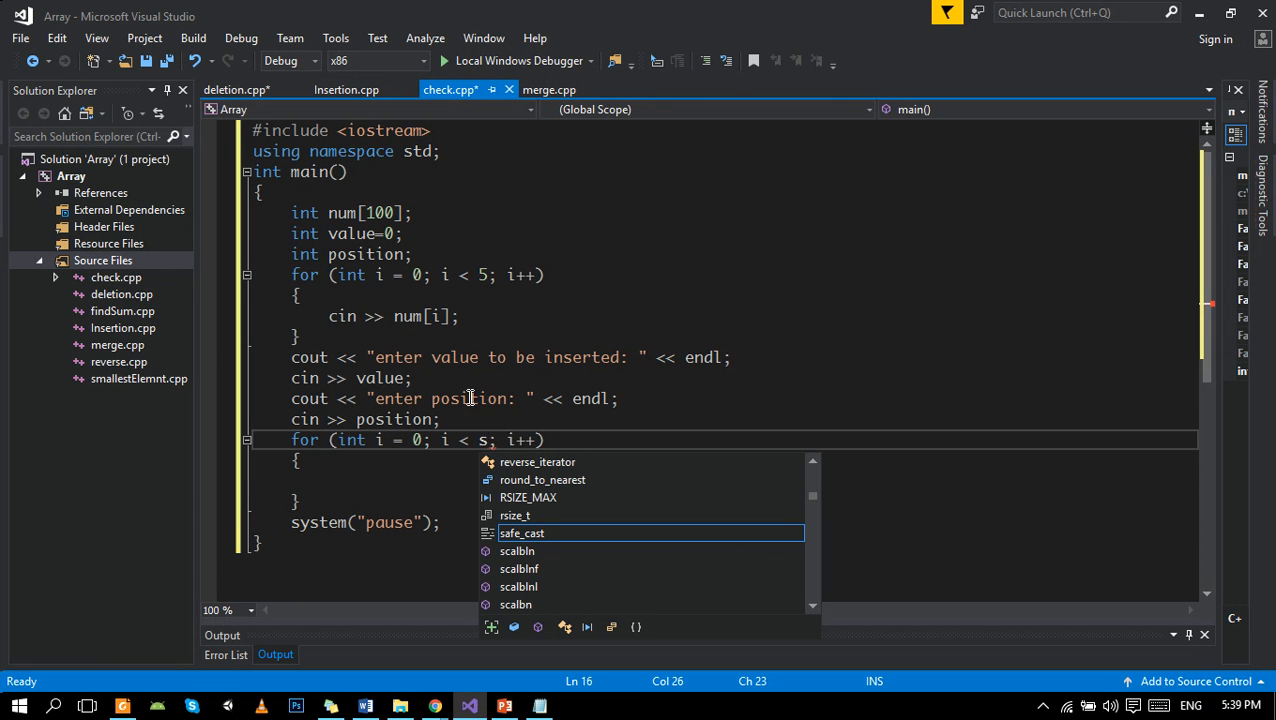
Step: Make the second loop run up to position and begin the assignment in its body
key("BackSpace")
type("pos")
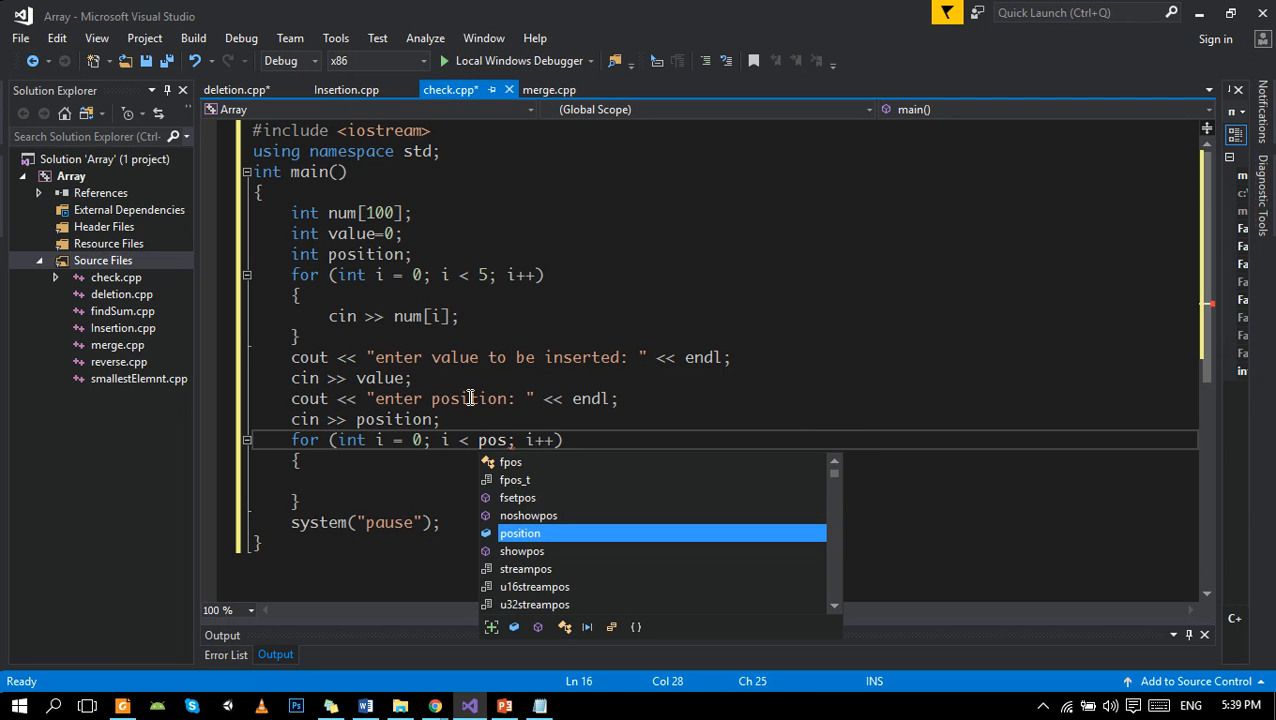
key("Tab")
left_click(401, 480)
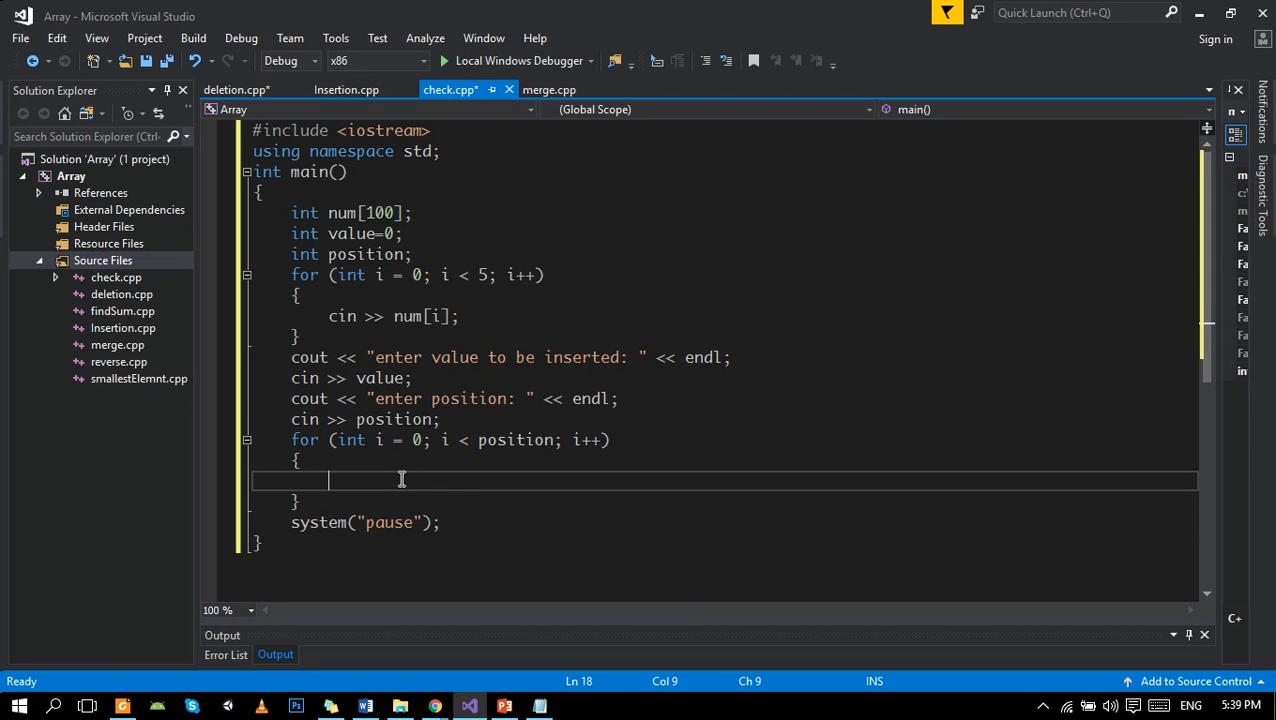
type("num[")
type("[")
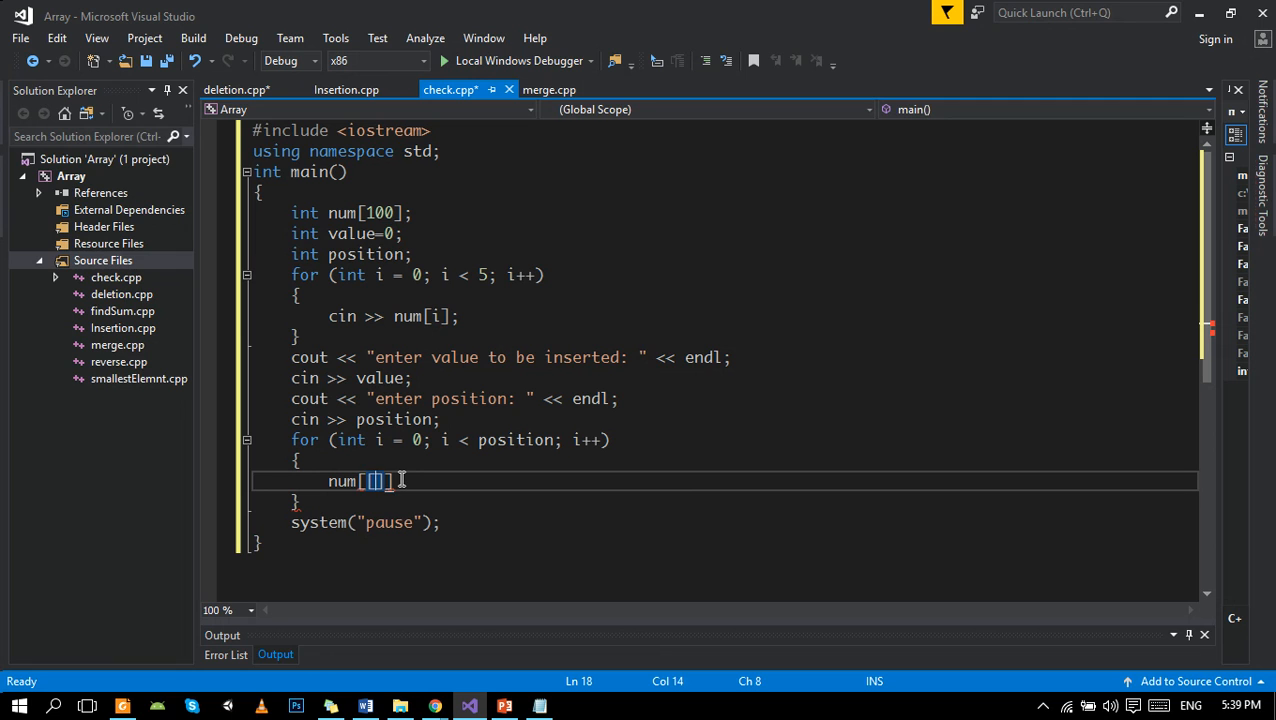
key("Delete")
key("BackSpace")
type("s] = ")
type("value;")
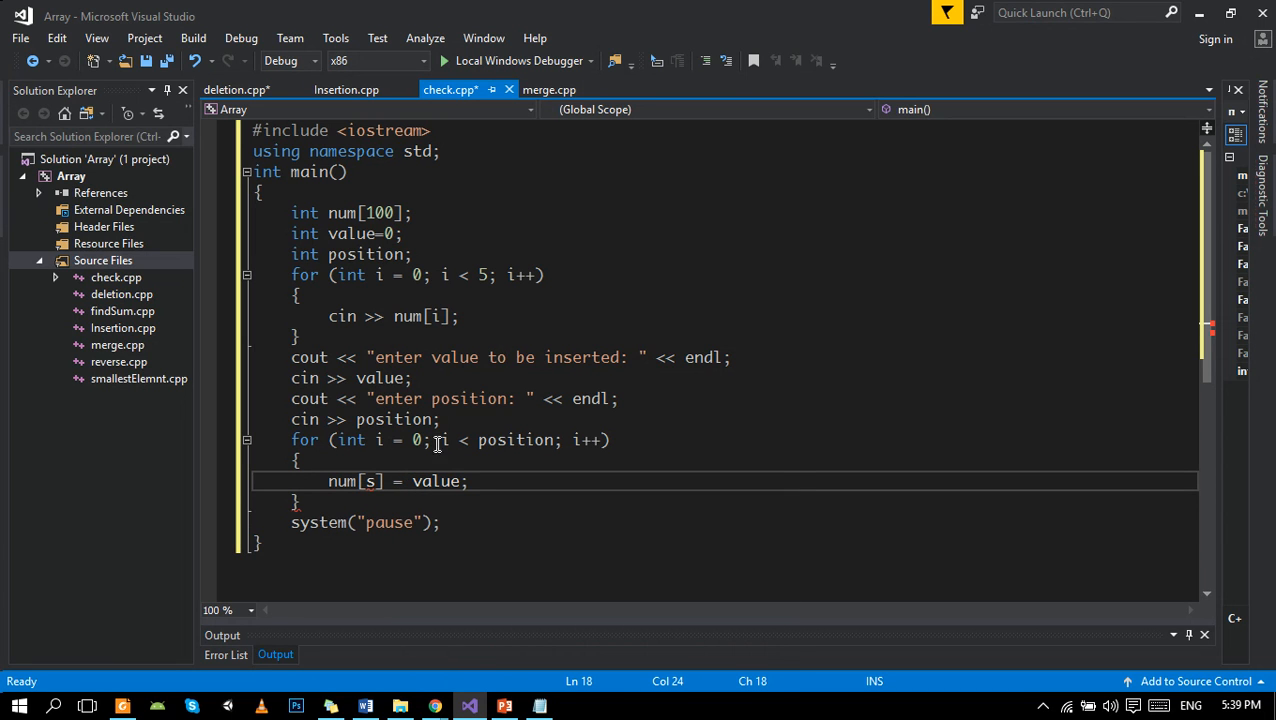
Step: Complete num[position] = value; inside the loop and open a line after it
left_click(366, 481)
type("posit")
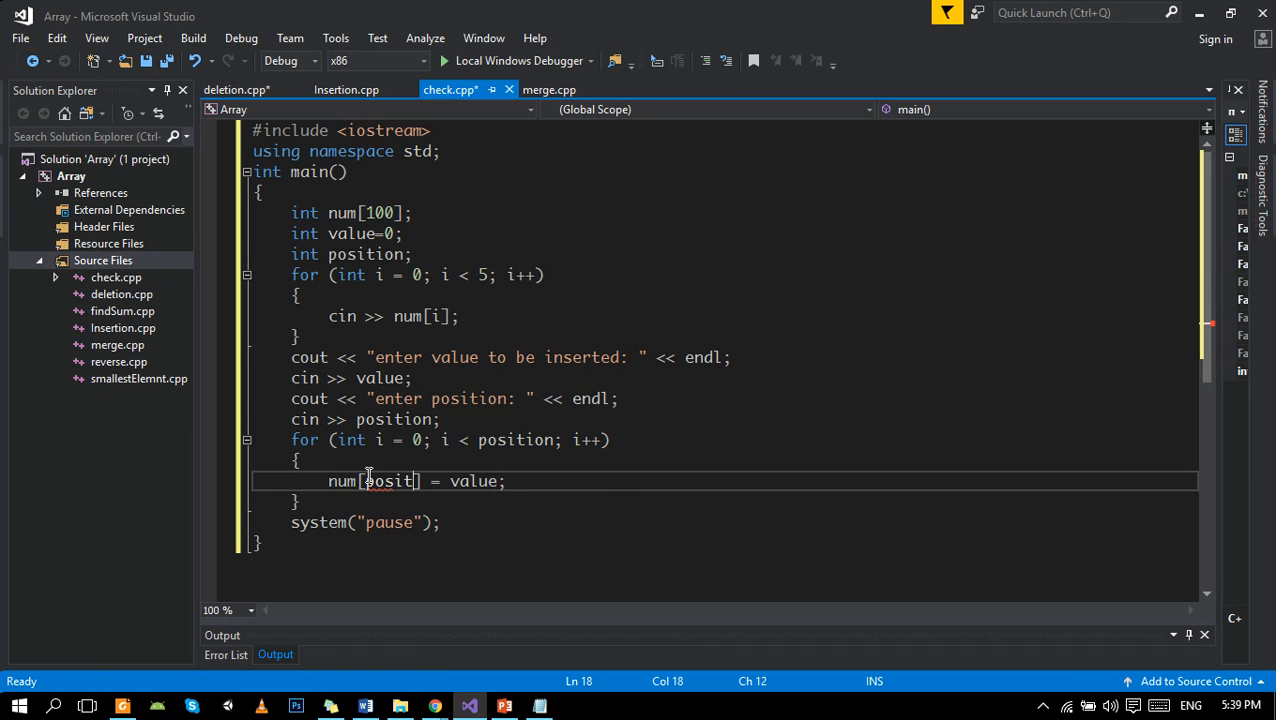
key("Tab")
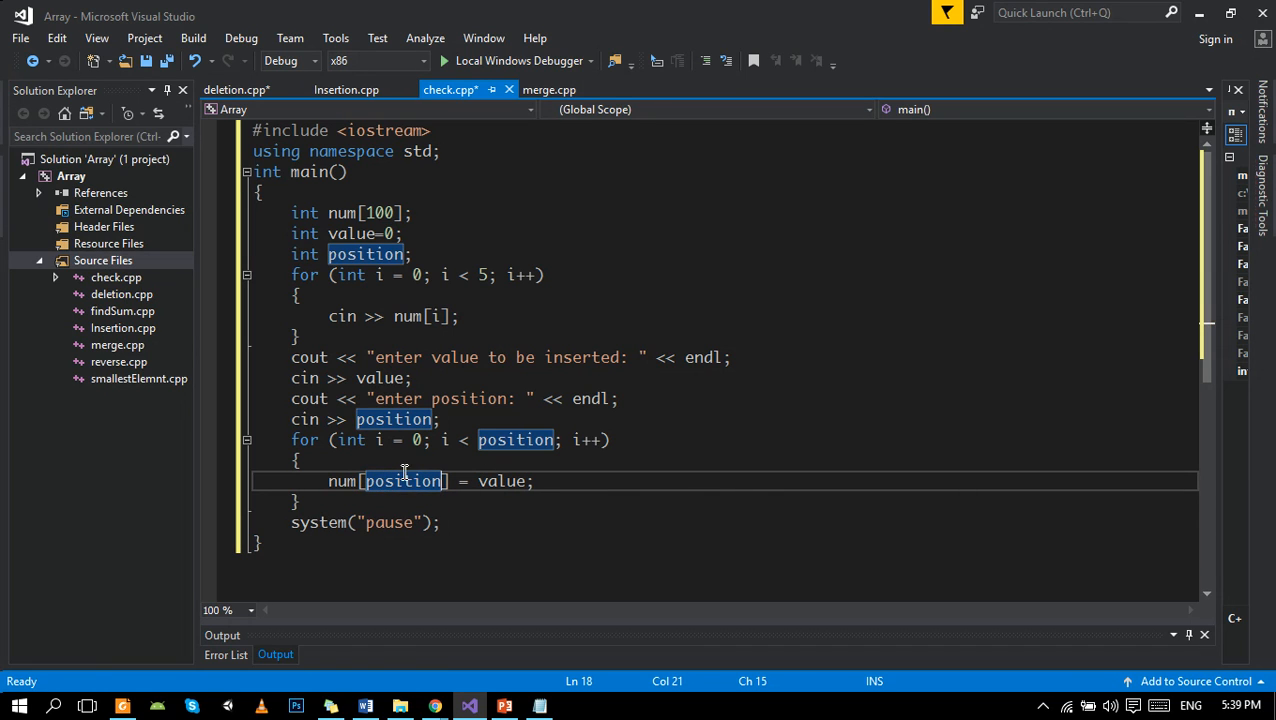
left_click(360, 516)
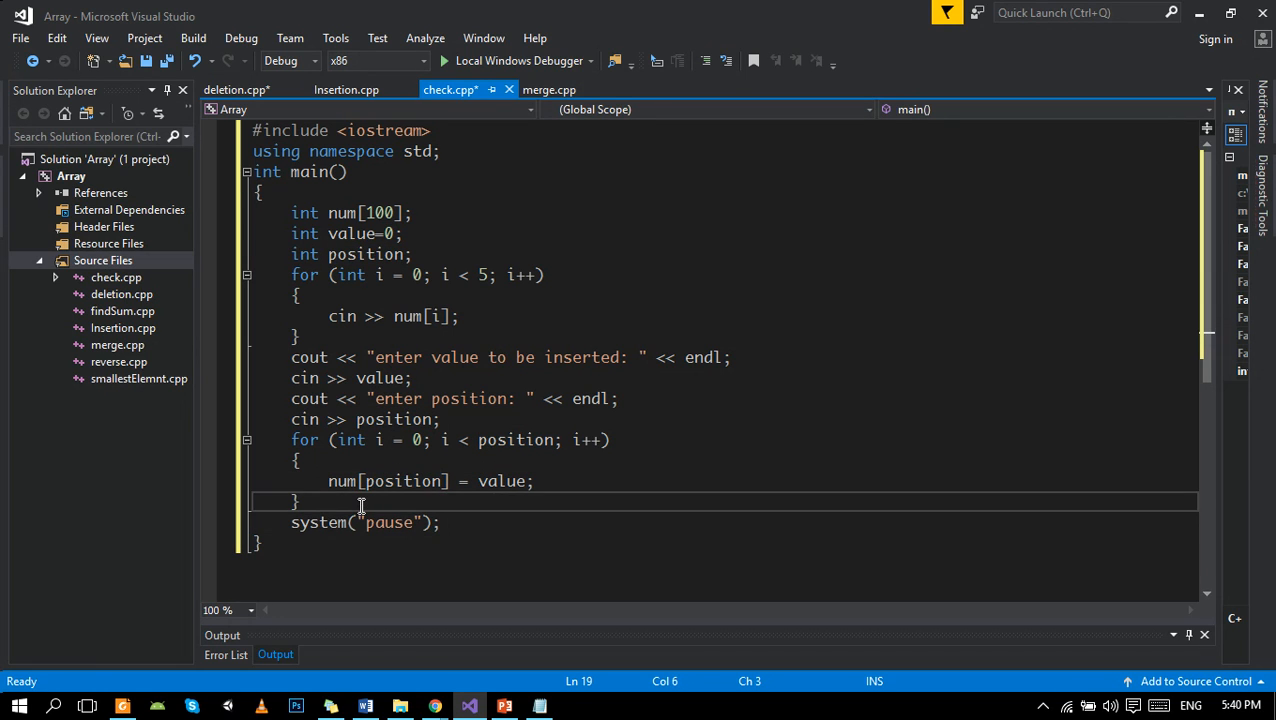
key("Return")
type("for")
Step: Add a third for loop with an int counter over the five elements and start a cout in its body
key("Tab")
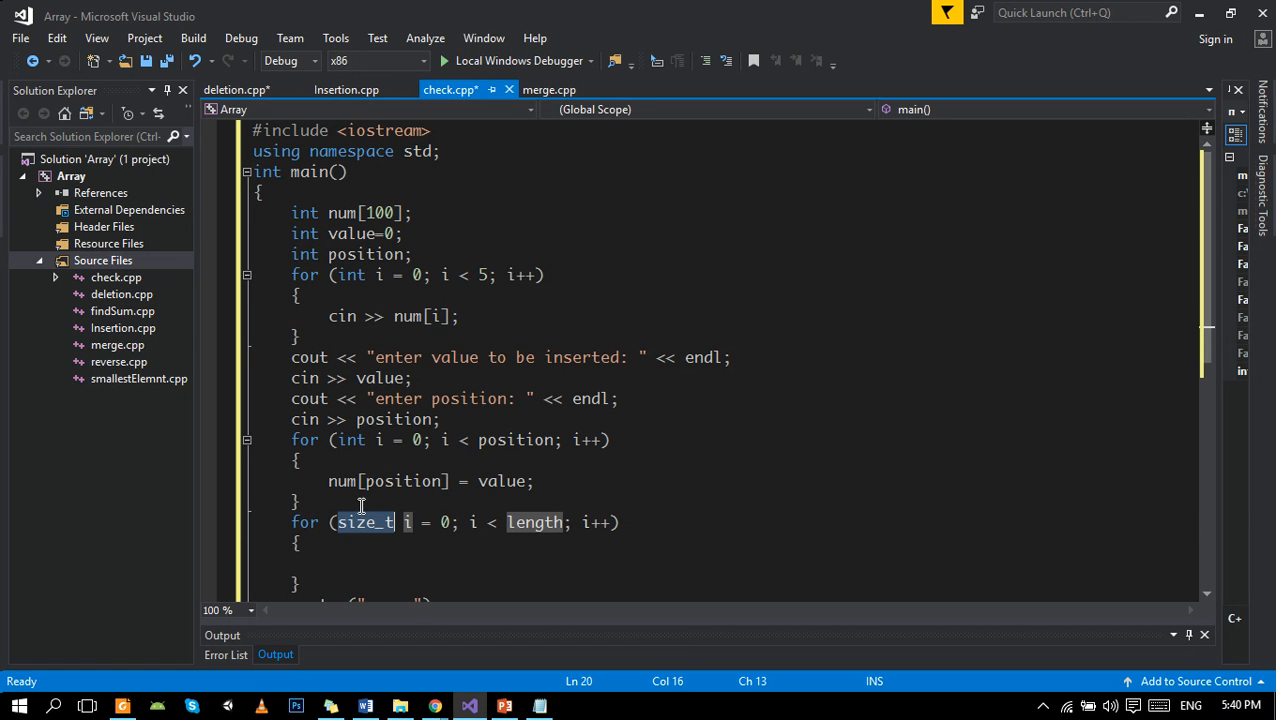
type("int")
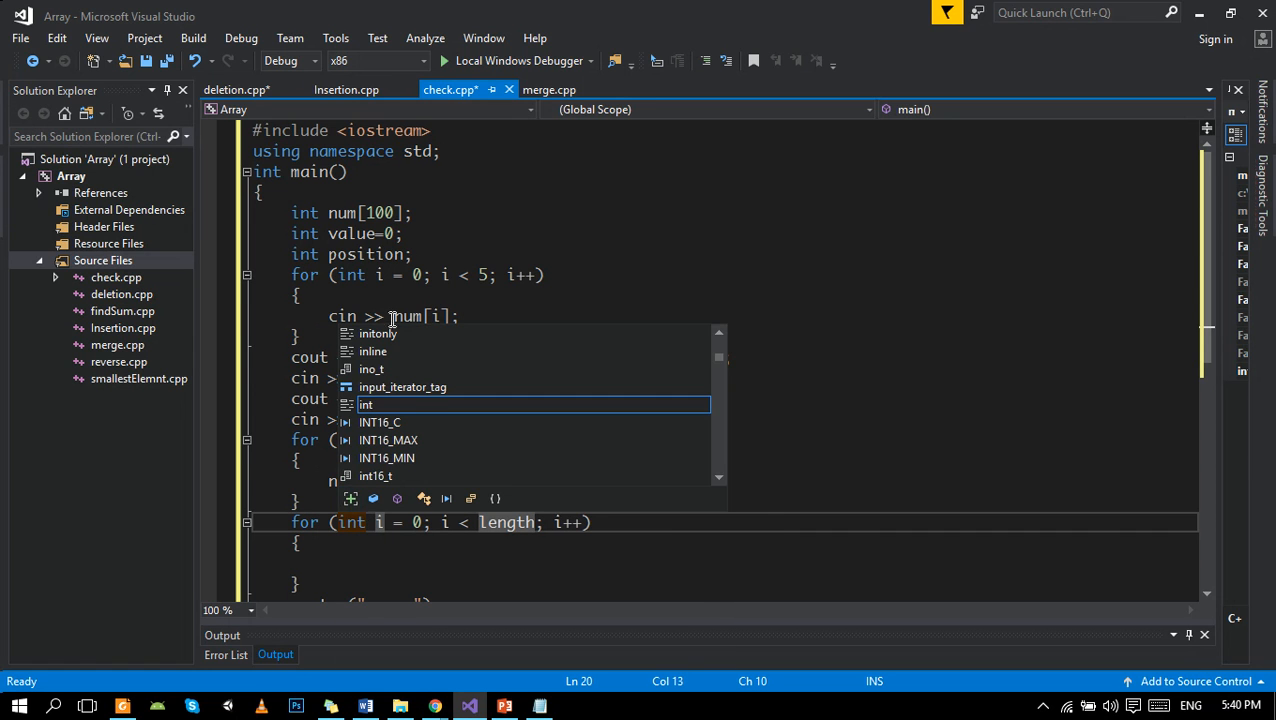
key("Escape")
scroll(430, 400, "down", 1)
left_click(500, 419)
double_click(495, 461)
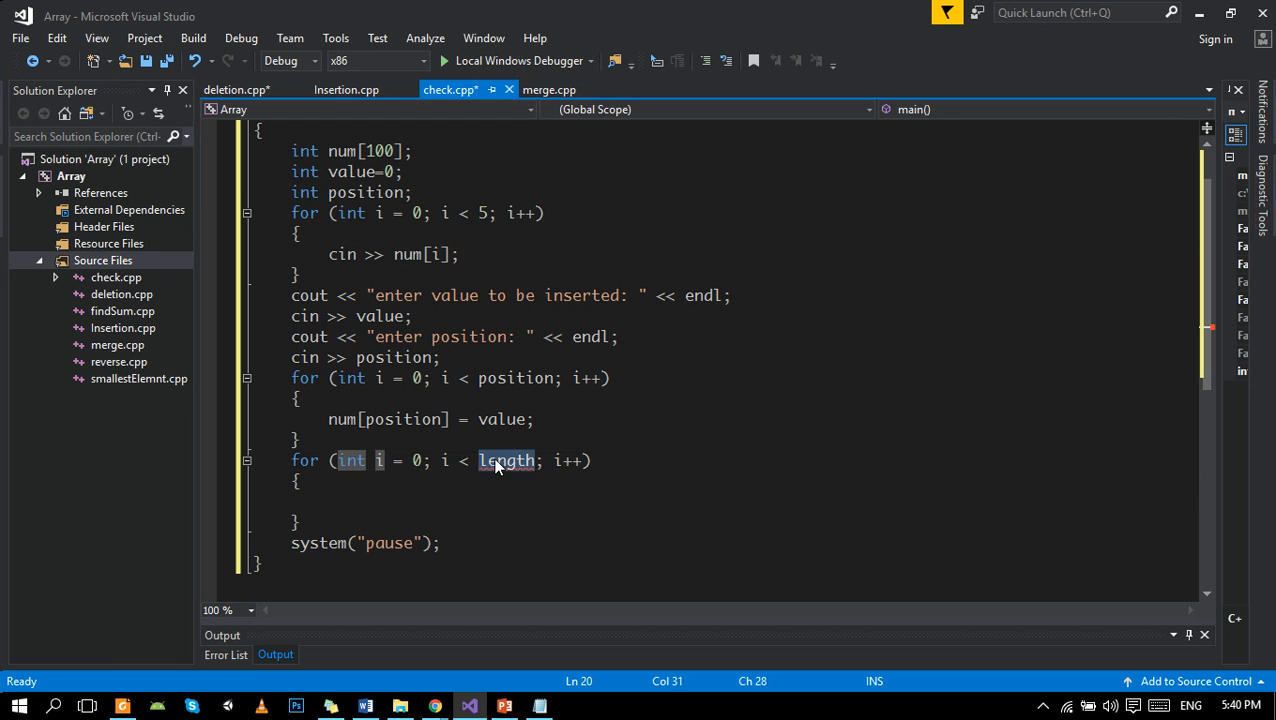
type("5")
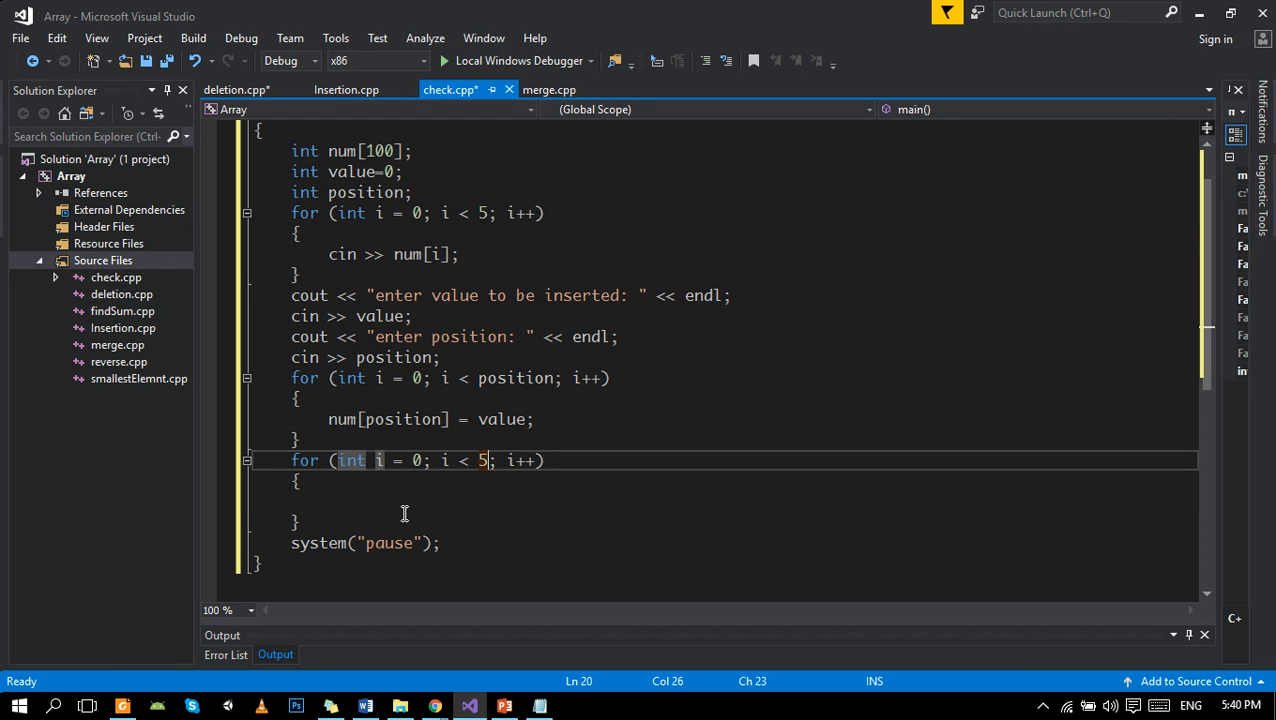
left_click(399, 508)
type("cout")
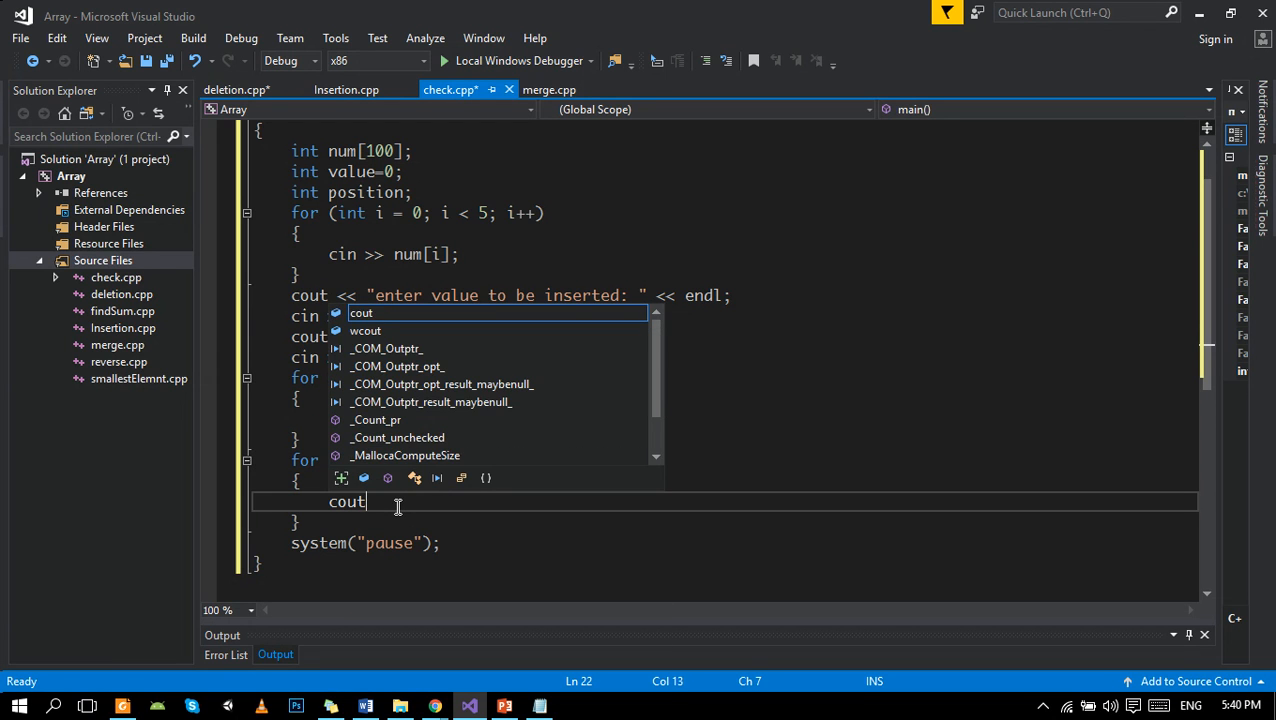
key("Return")
key("Up")
type("<<\"\"")
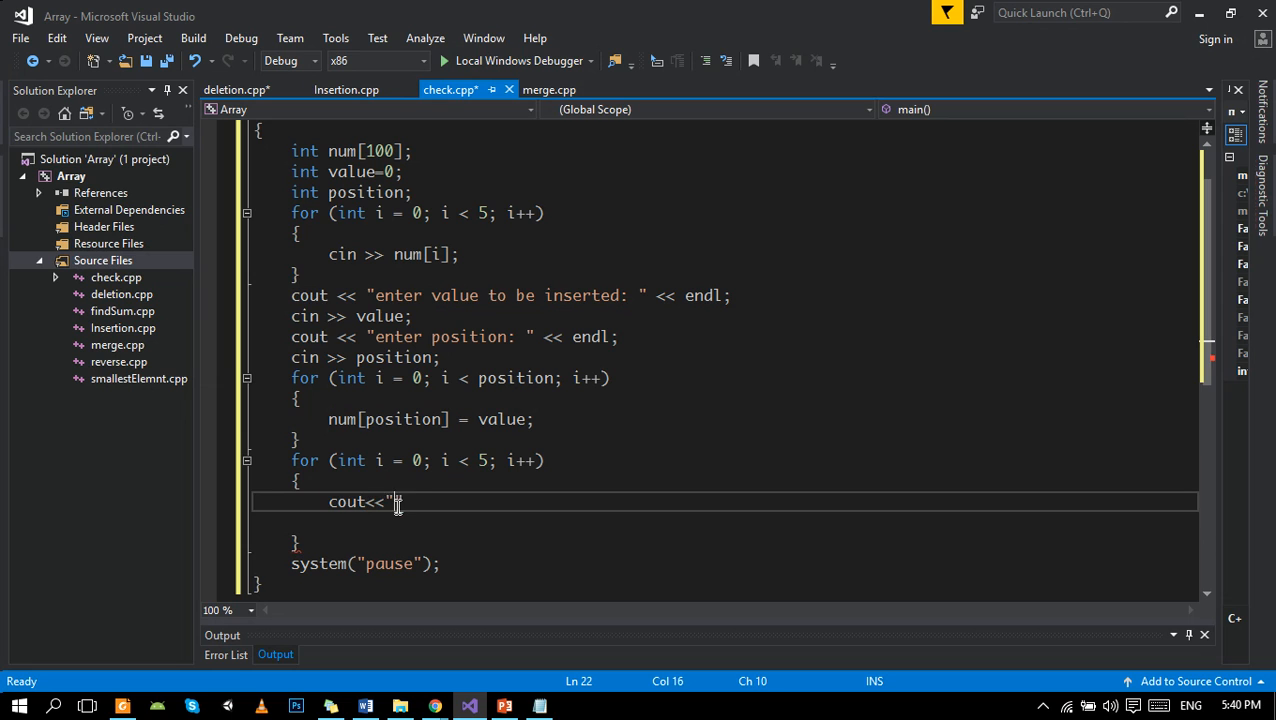
Step: Complete cout << num[i] << " "; so each element prints followed by a space
key("Left")
key("Left")
type("<<")
key("Left")
key("Left")
type("num")
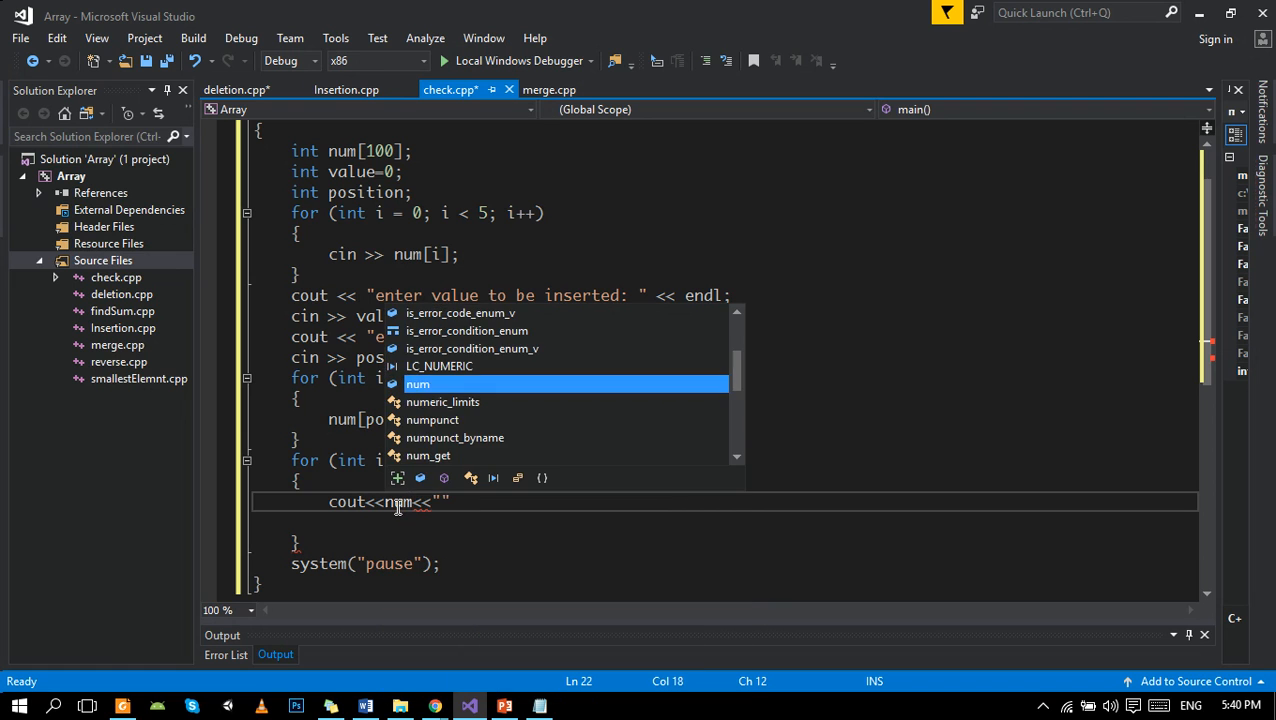
key("Escape")
type("[]")
key("Left")
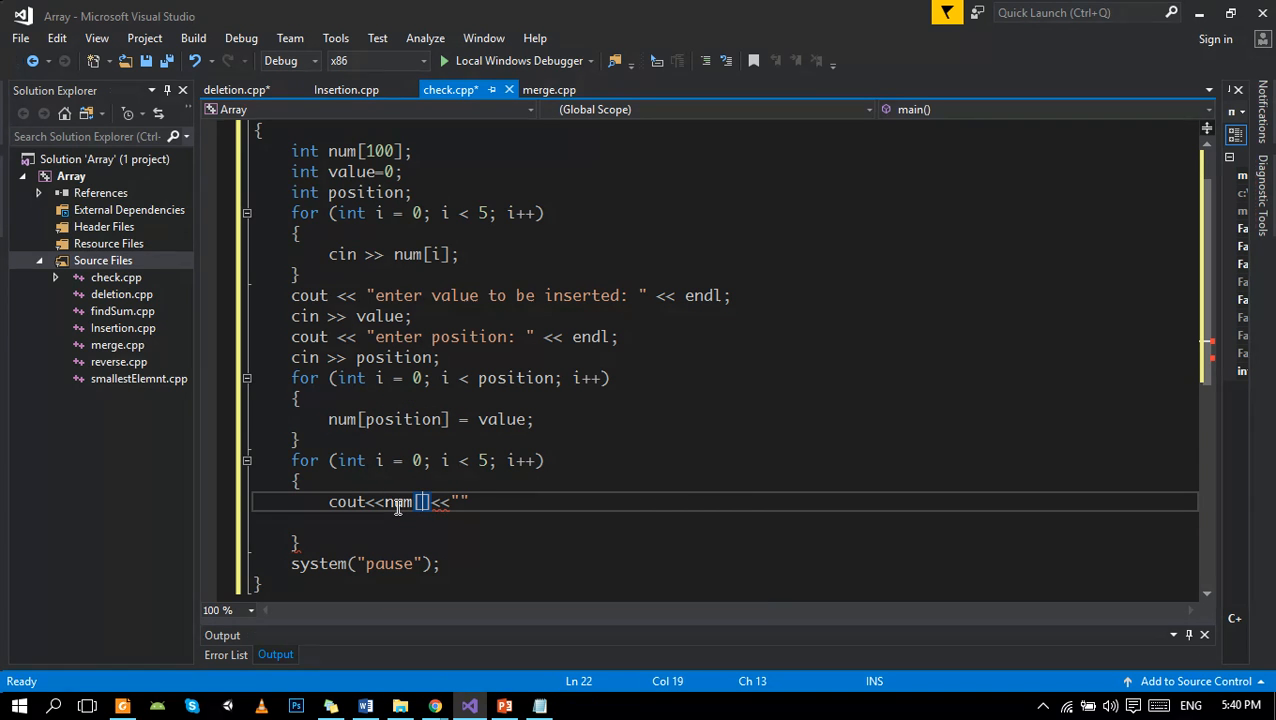
type("i")
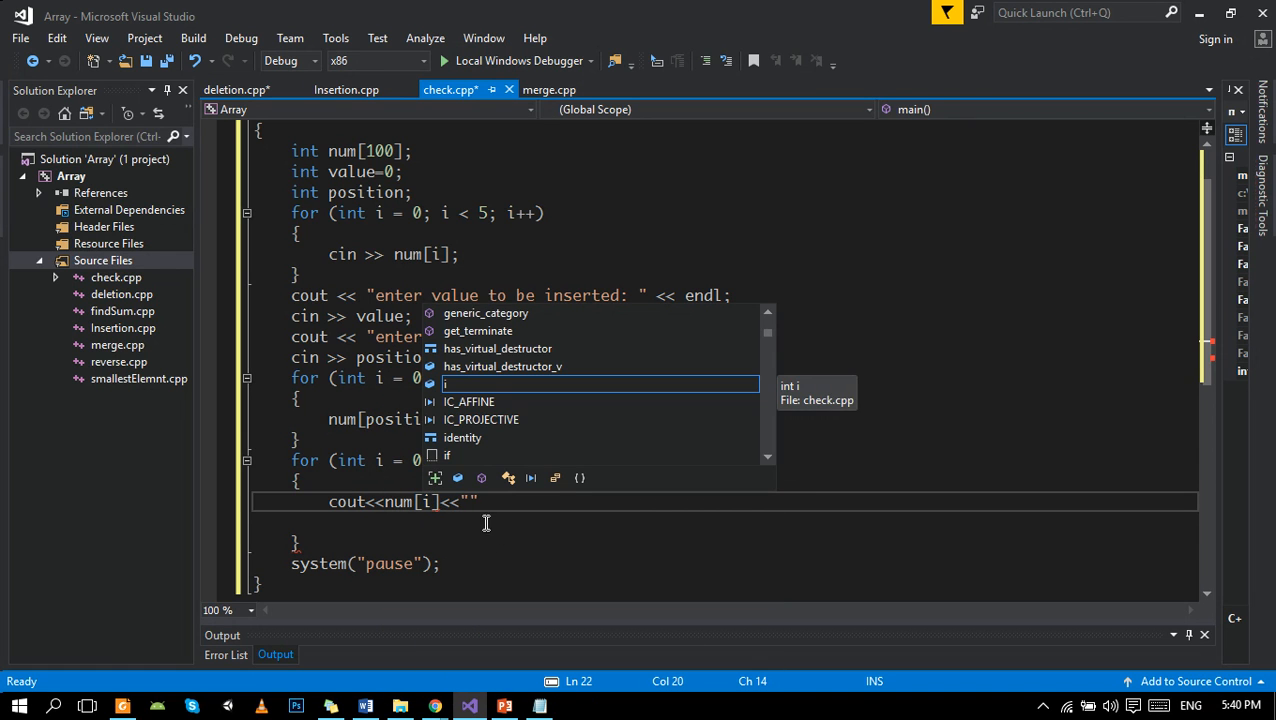
key("Escape")
left_click(471, 502)
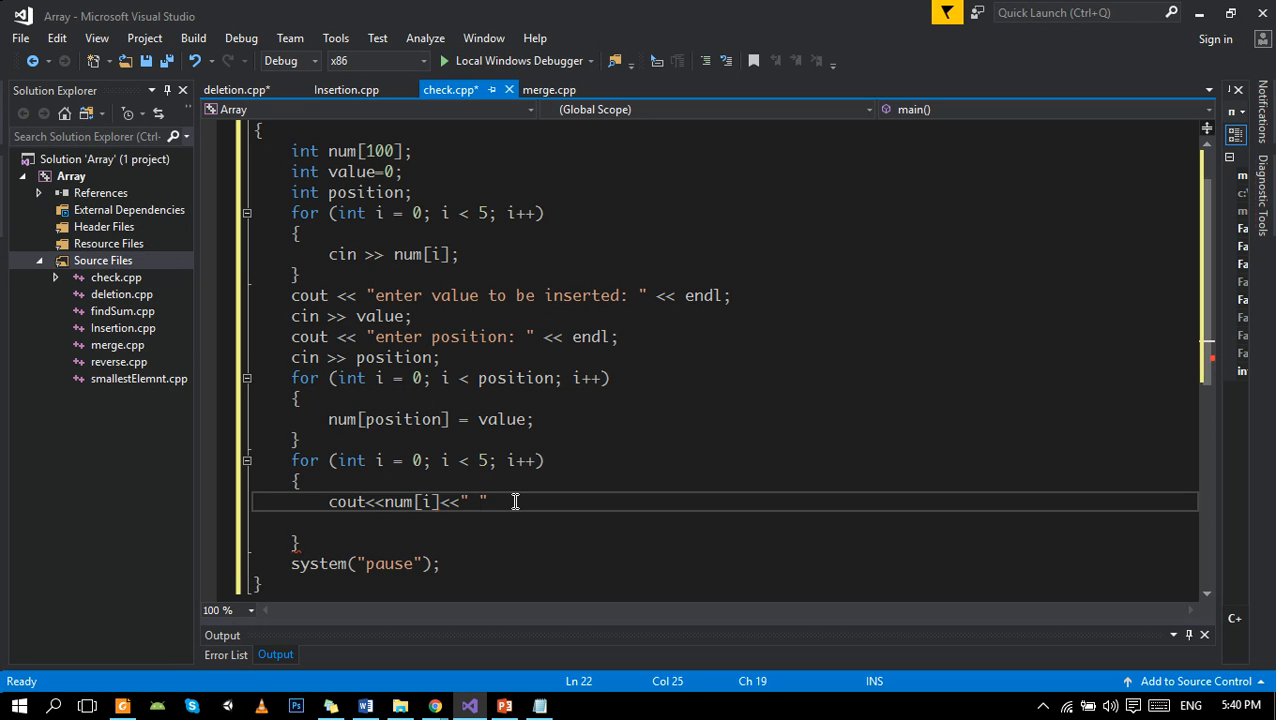
type("\"")
type("<<")
key("BackSpace")
key("BackSpace")
type(";")
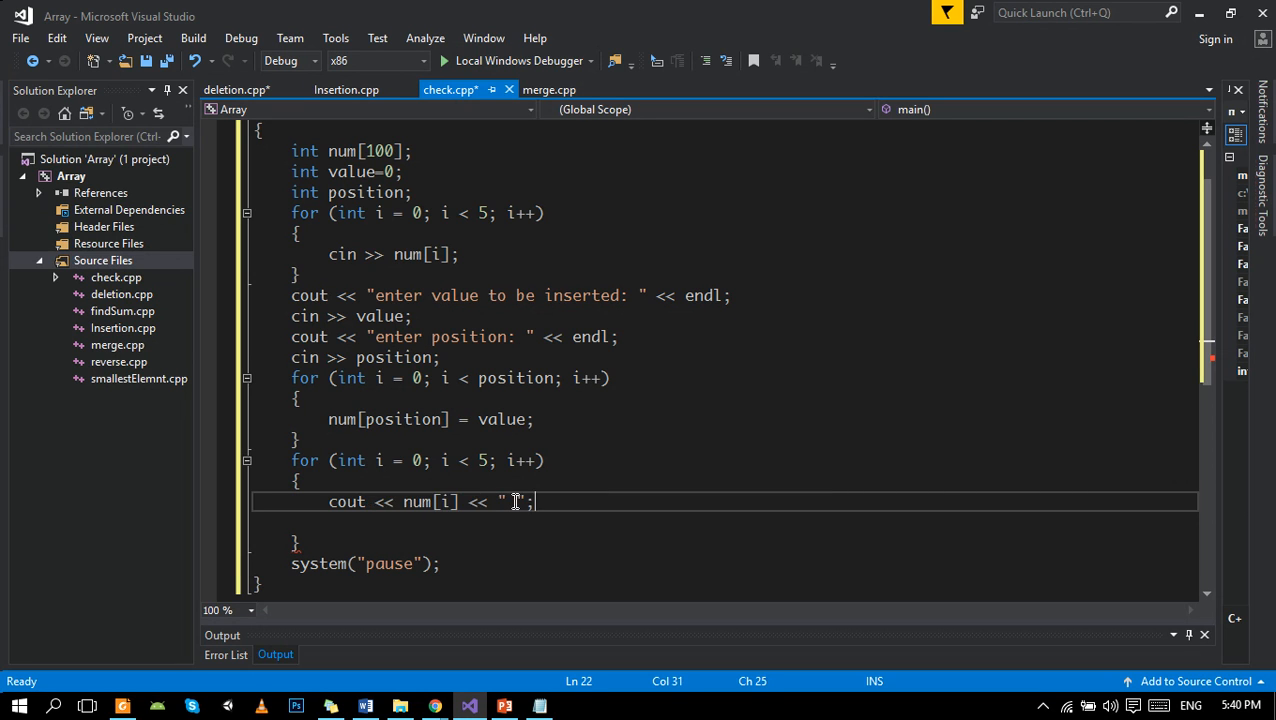
Step: Remove the empty line in the loop and add cout << endl; after its closing brace
left_click(307, 521)
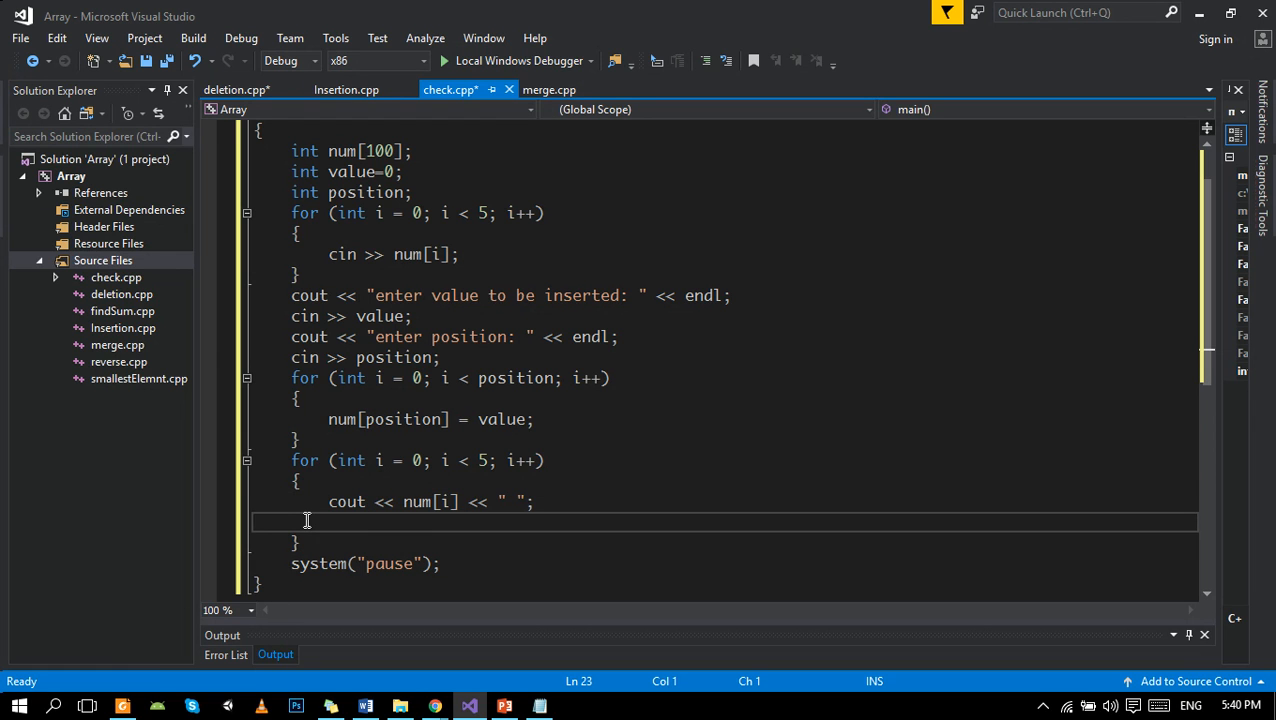
key("BackSpace")
left_click(307, 521)
key("Return")
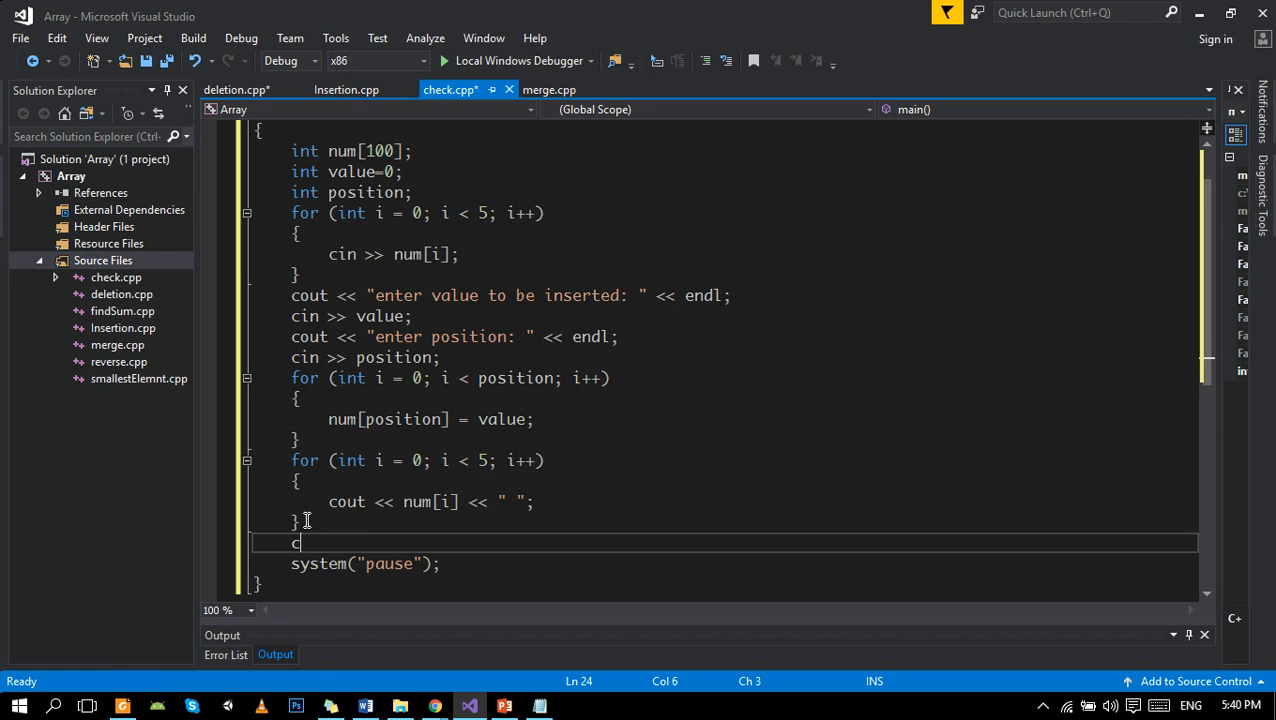
type("cout")
key("Escape")
type("<< endl;")
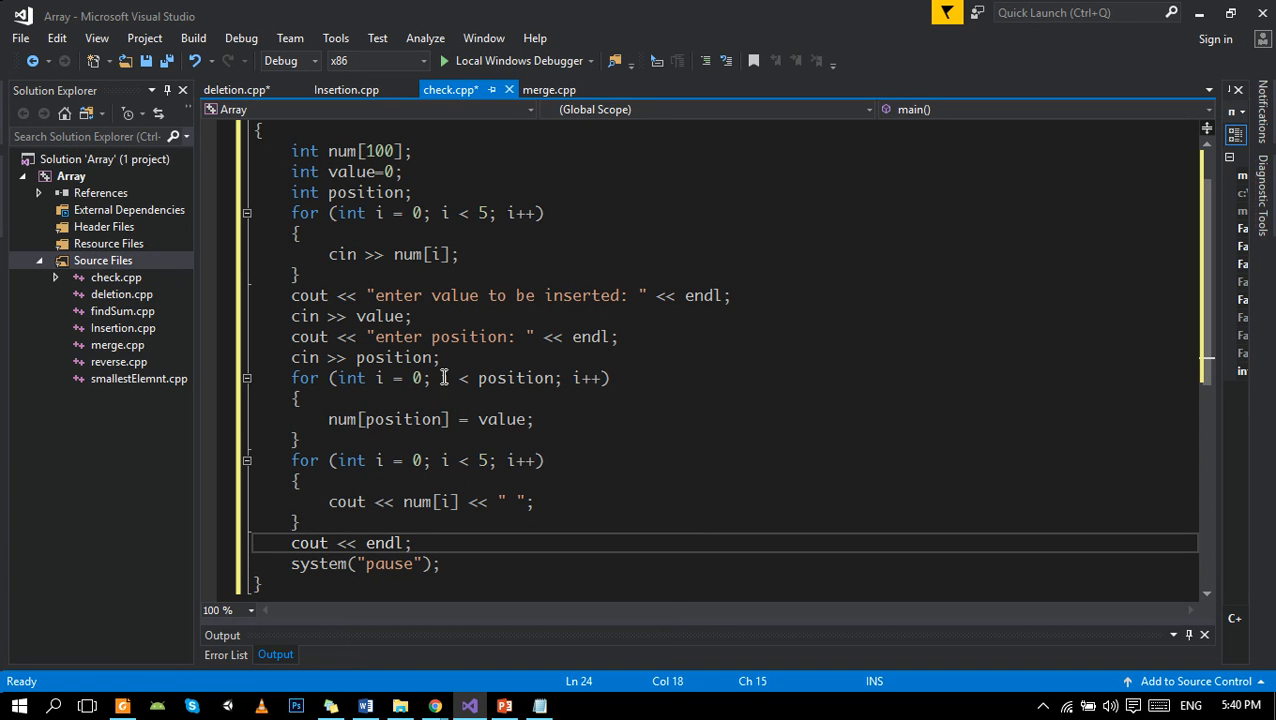
Step: Build and run check.cpp with Local Windows Debugger and position the console beside the code
left_click(735, 399)
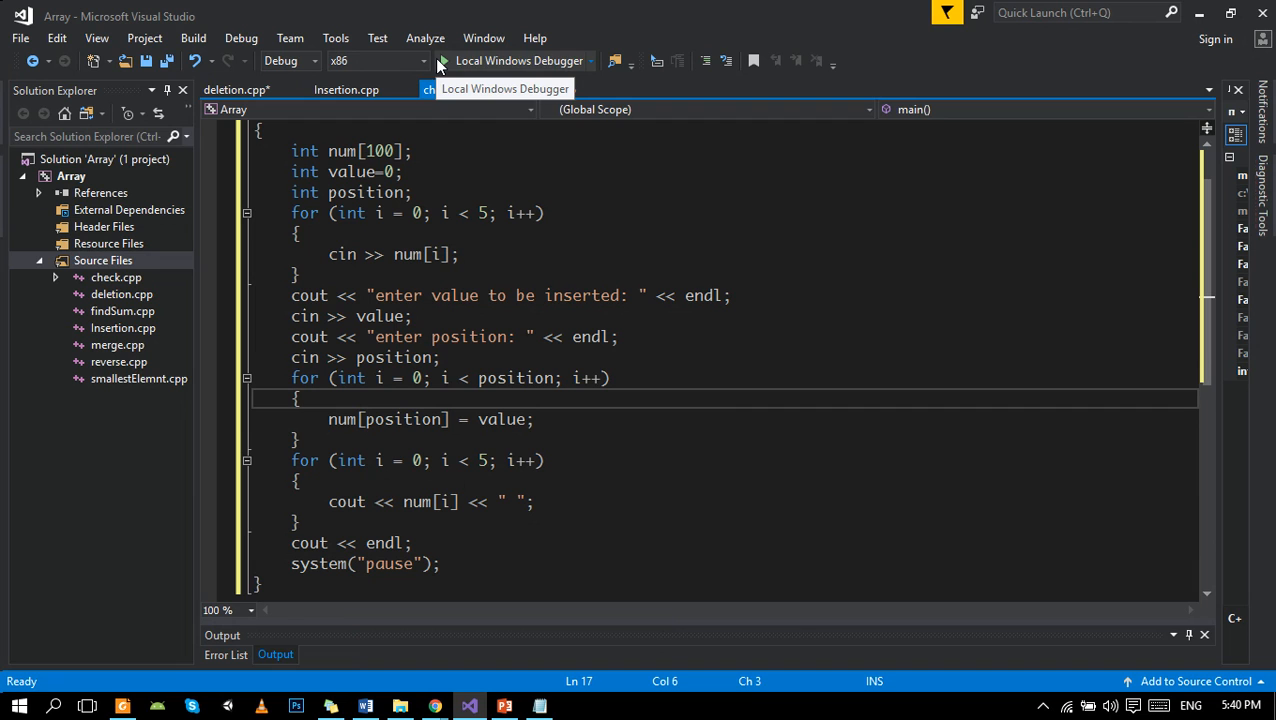
left_click(440, 62)
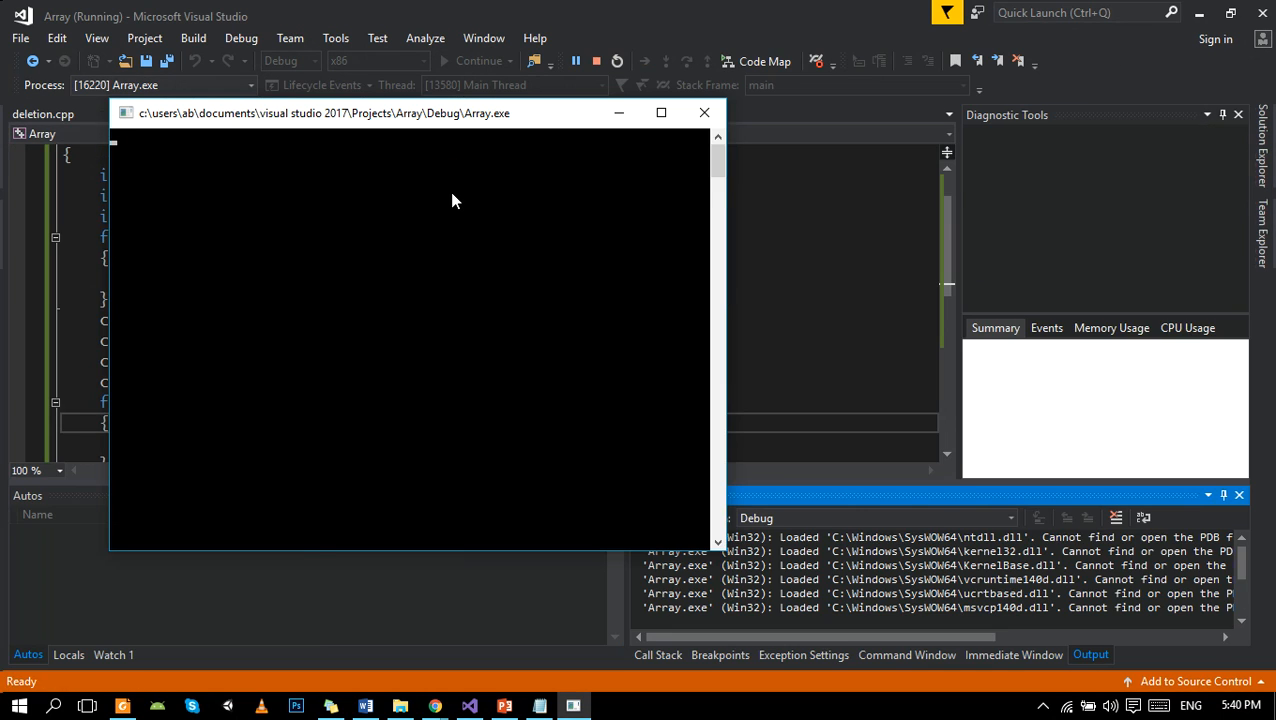
left_click_drag(370, 115, 878, 212)
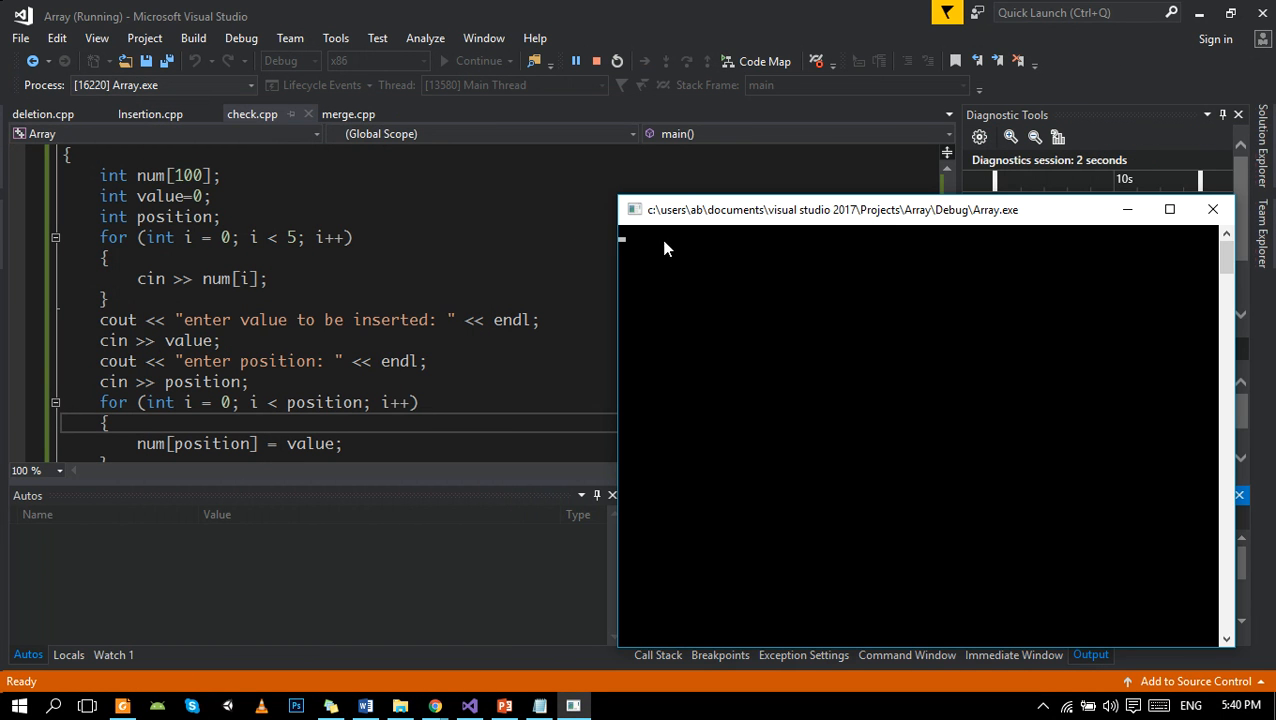
type("1")
type("4")
Step: Enter values 1–5, insert 99 at position 3, confirm output 1 2 3 99 5, then close the console
key("Return")
type("5")
key("Return")
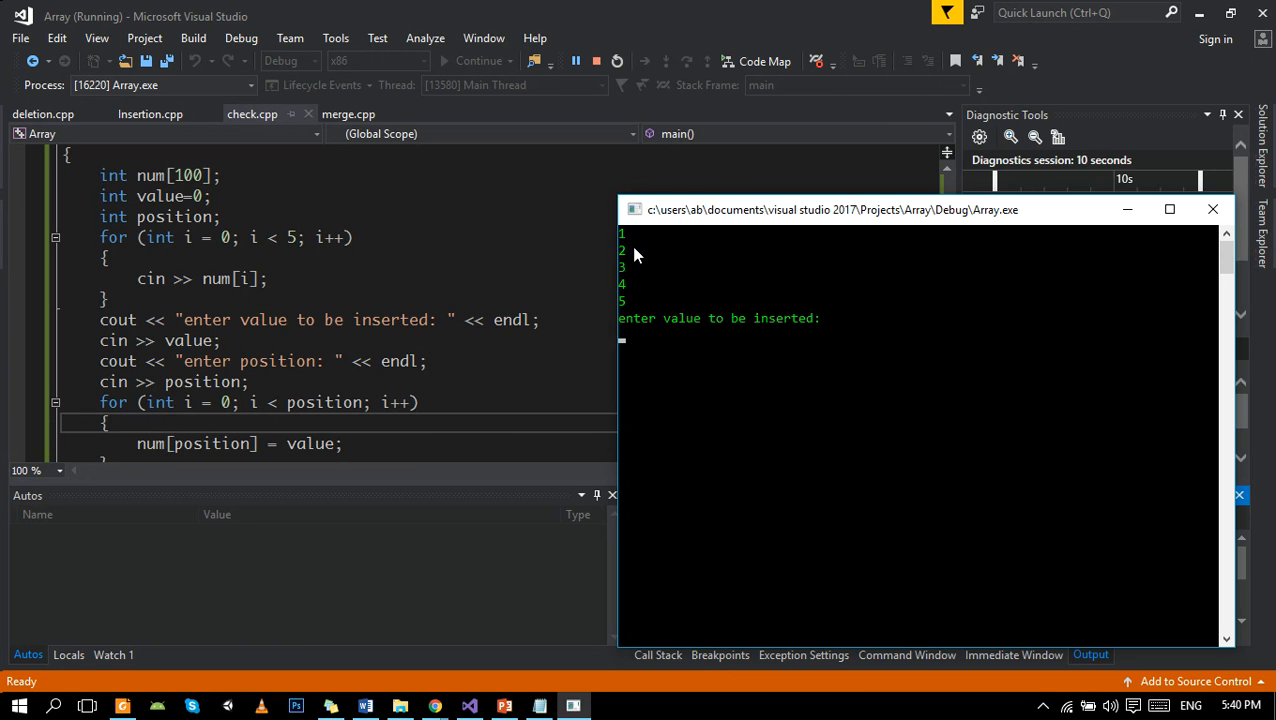
type("99")
key("Return")
type("3")
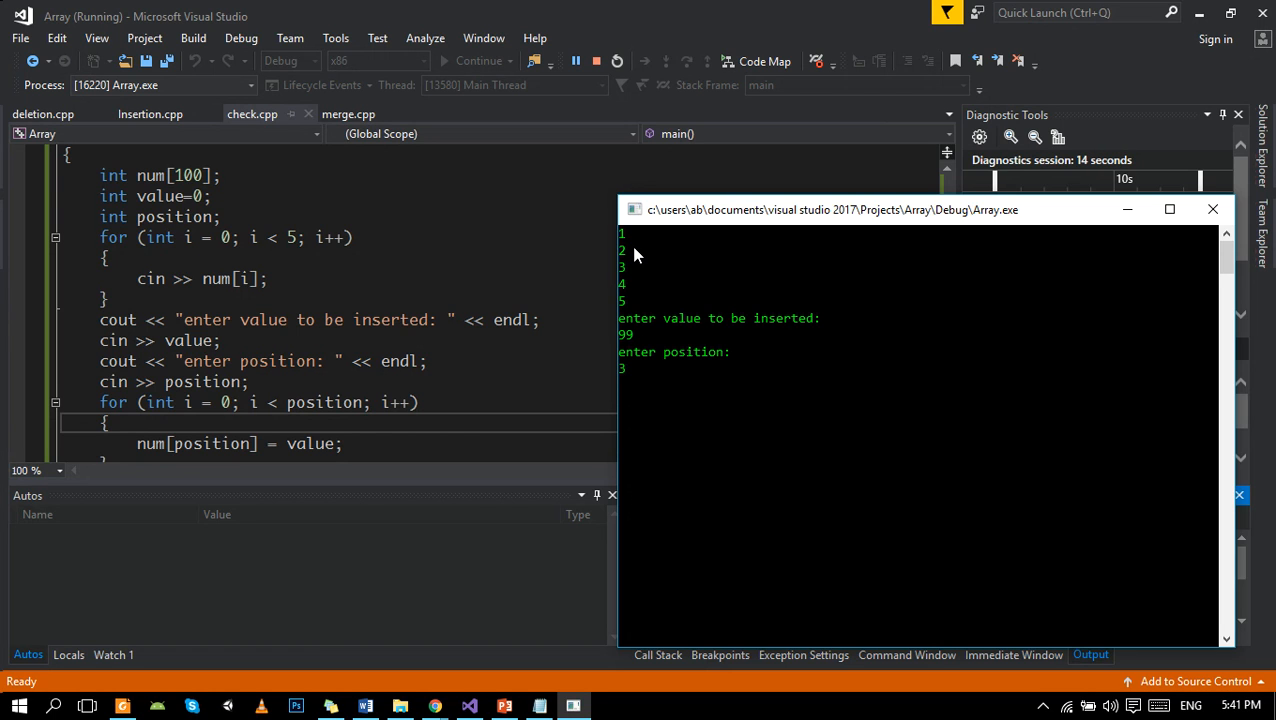
key("Return")
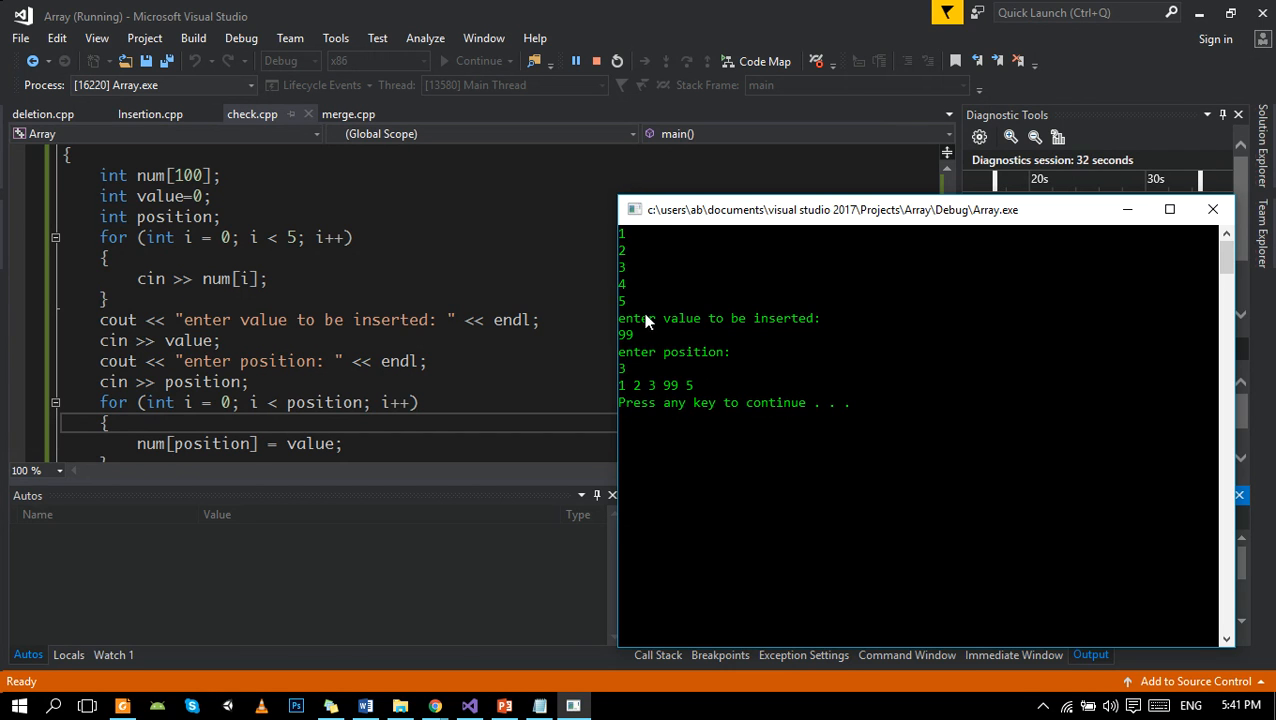
left_click_drag(667, 228, 456, 240)
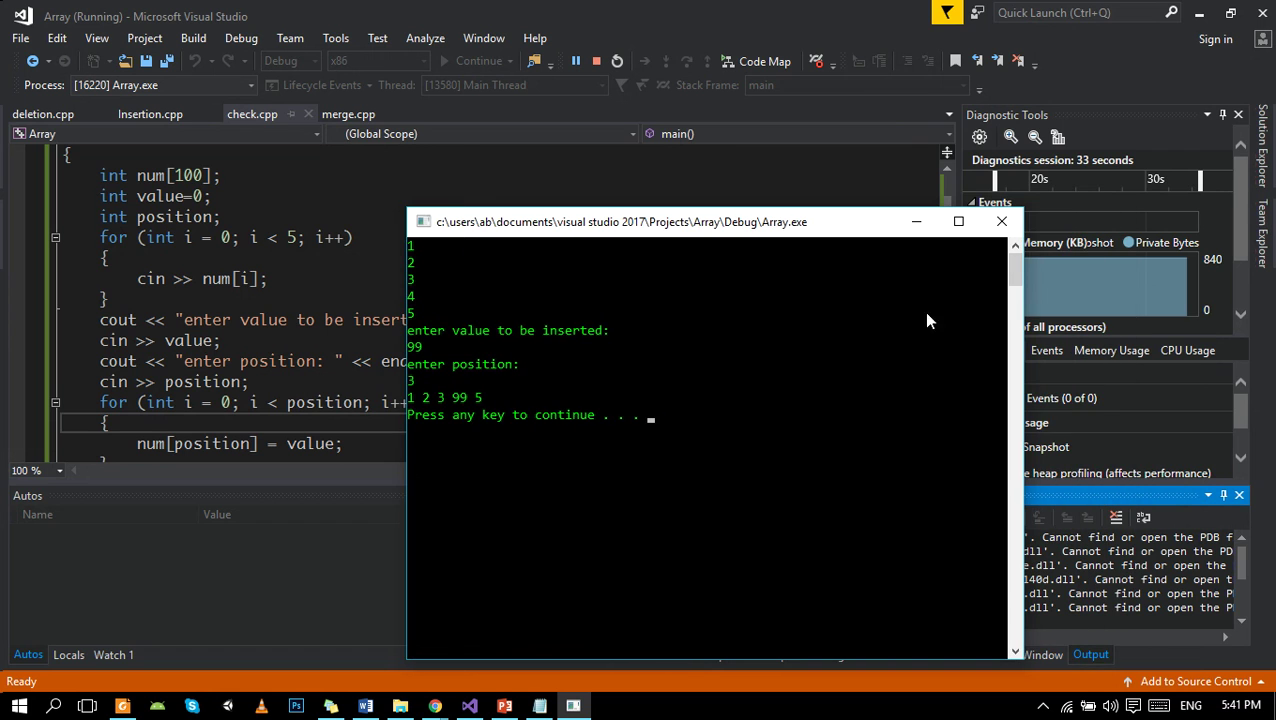
left_click(1003, 221)
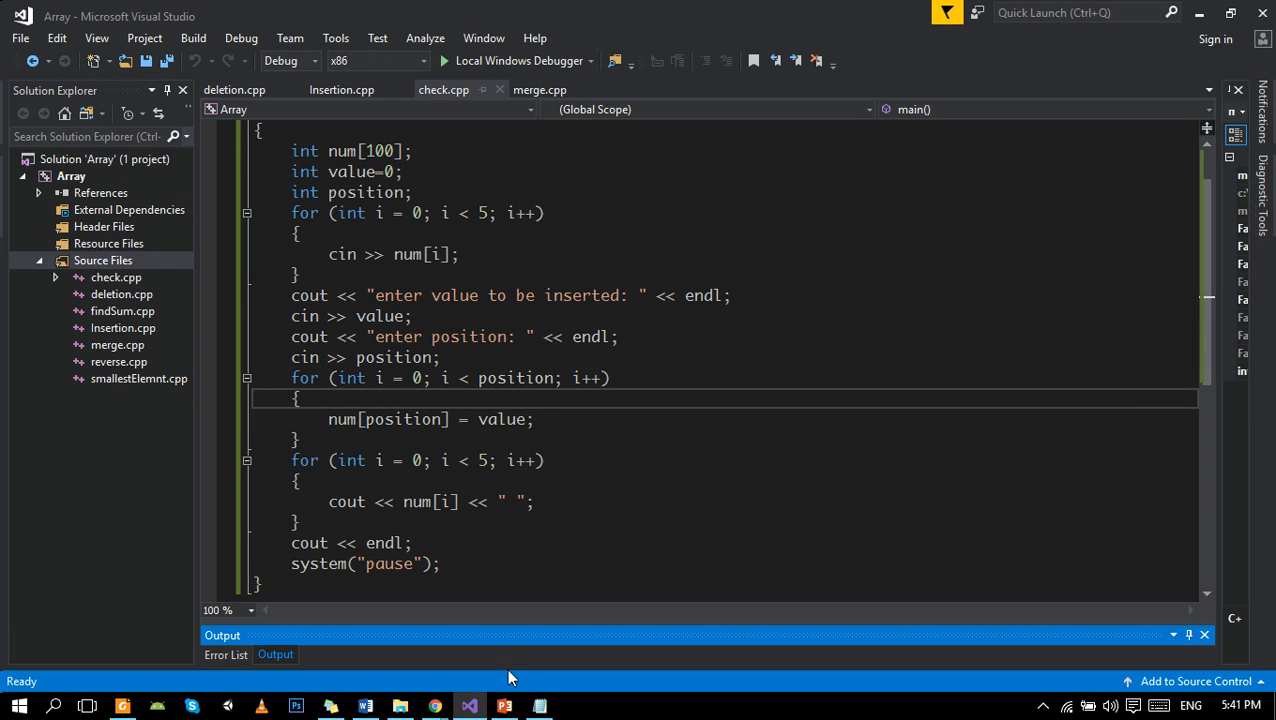
Step: Bring the PowerPoint presentation with the C++ Array Insertion title slide to the front
left_click(502, 706)
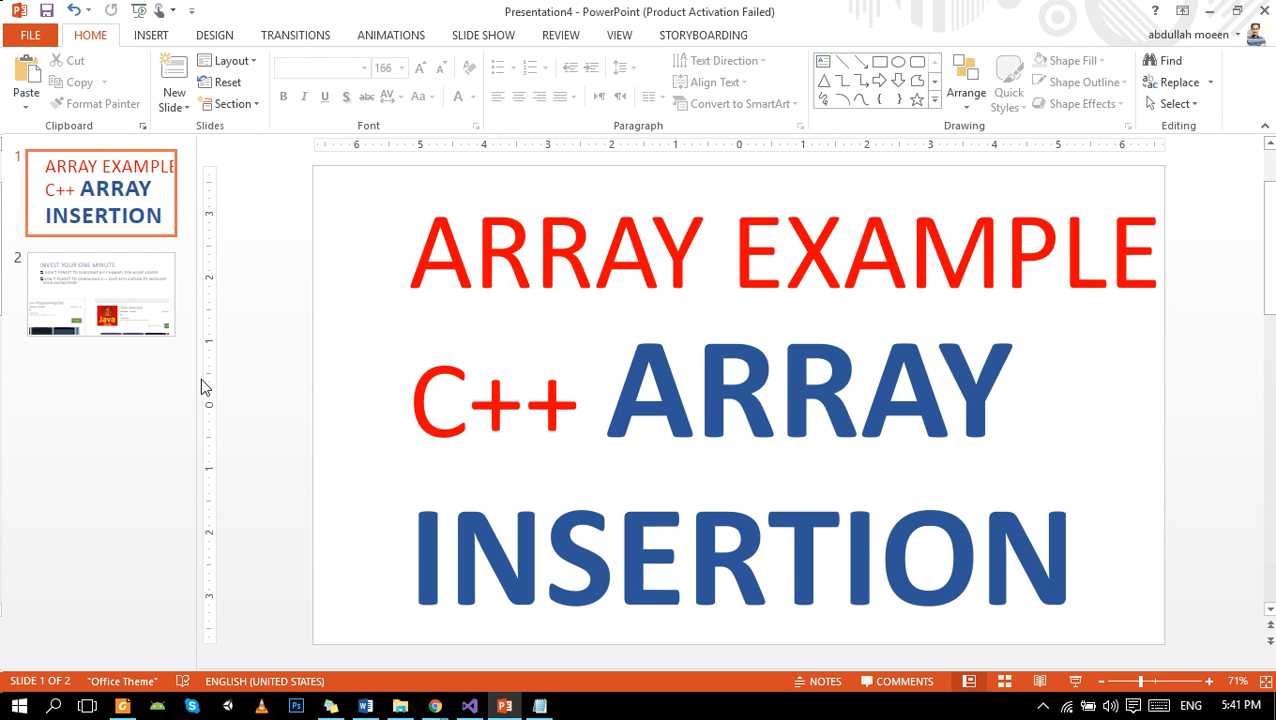
Step: Show slide 2 and move the C++ and Java quiz pictures up below the bullet points
left_click(156, 305)
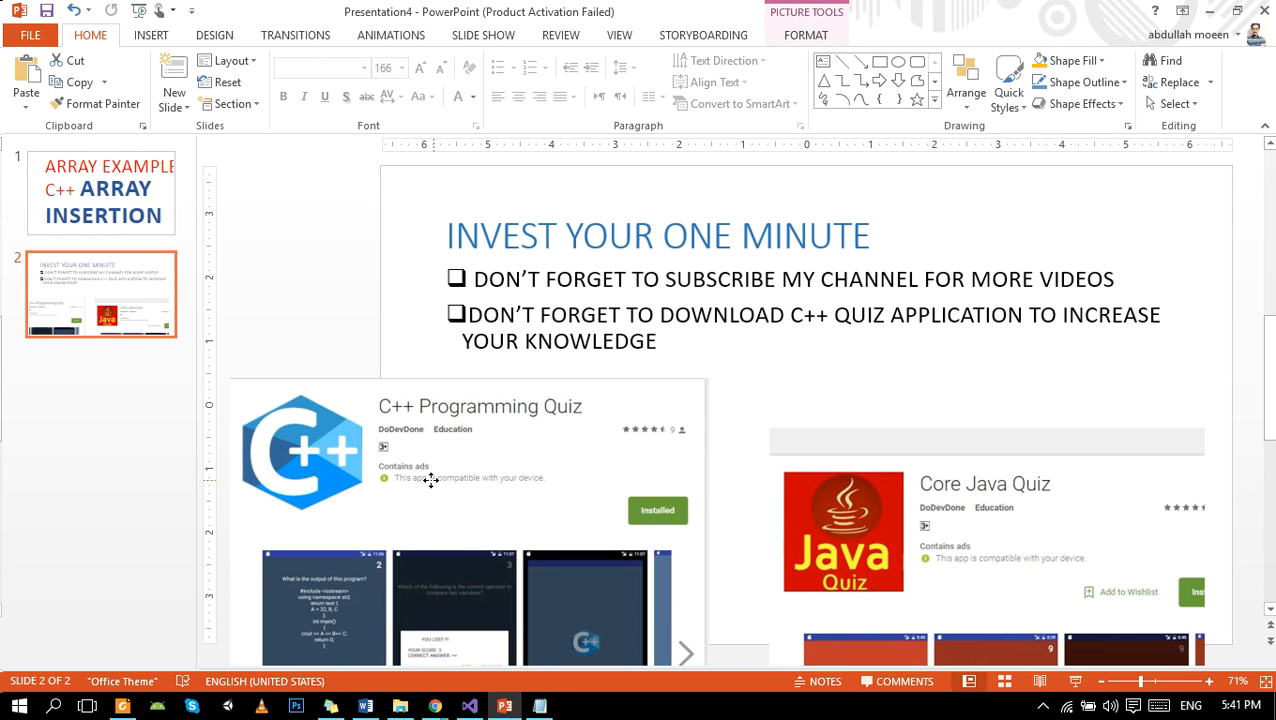
left_click_drag(432, 527, 433, 477)
left_click_drag(795, 520, 799, 455)
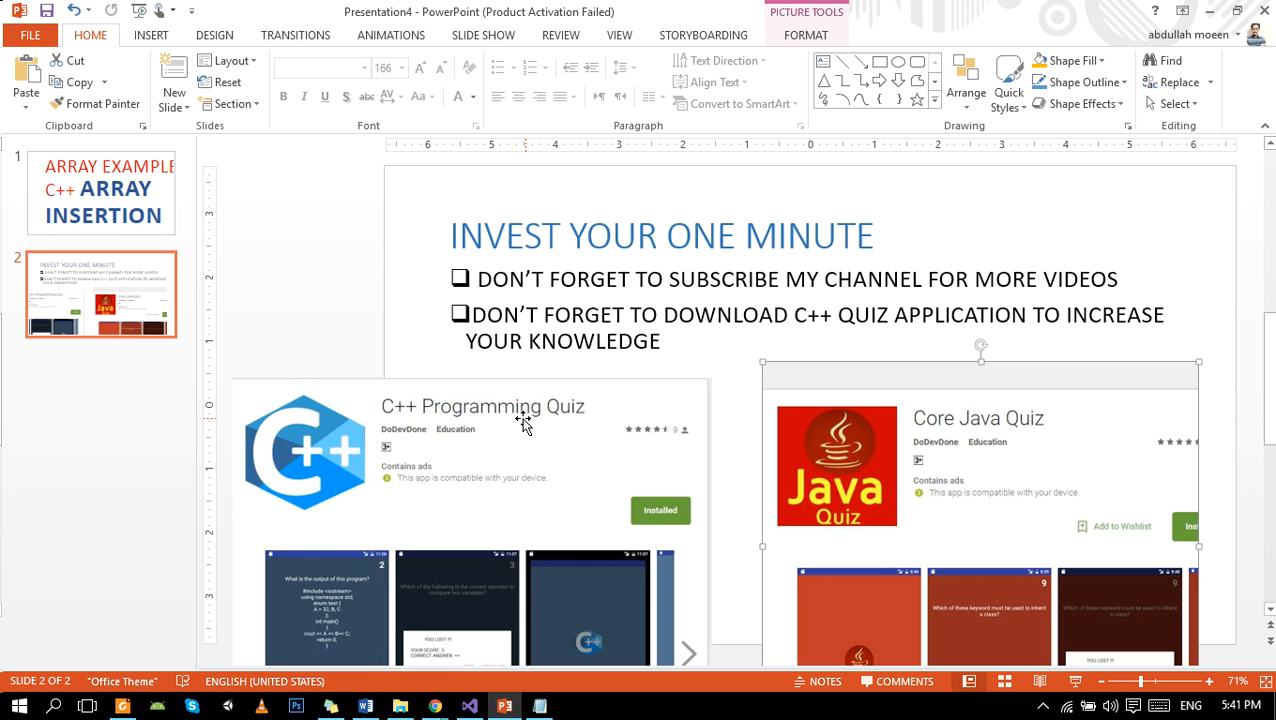
Step: Fine-tune the positions of the C++ Programming Quiz and Core Java Quiz pictures, then deselect
left_click_drag(524, 422, 527, 456)
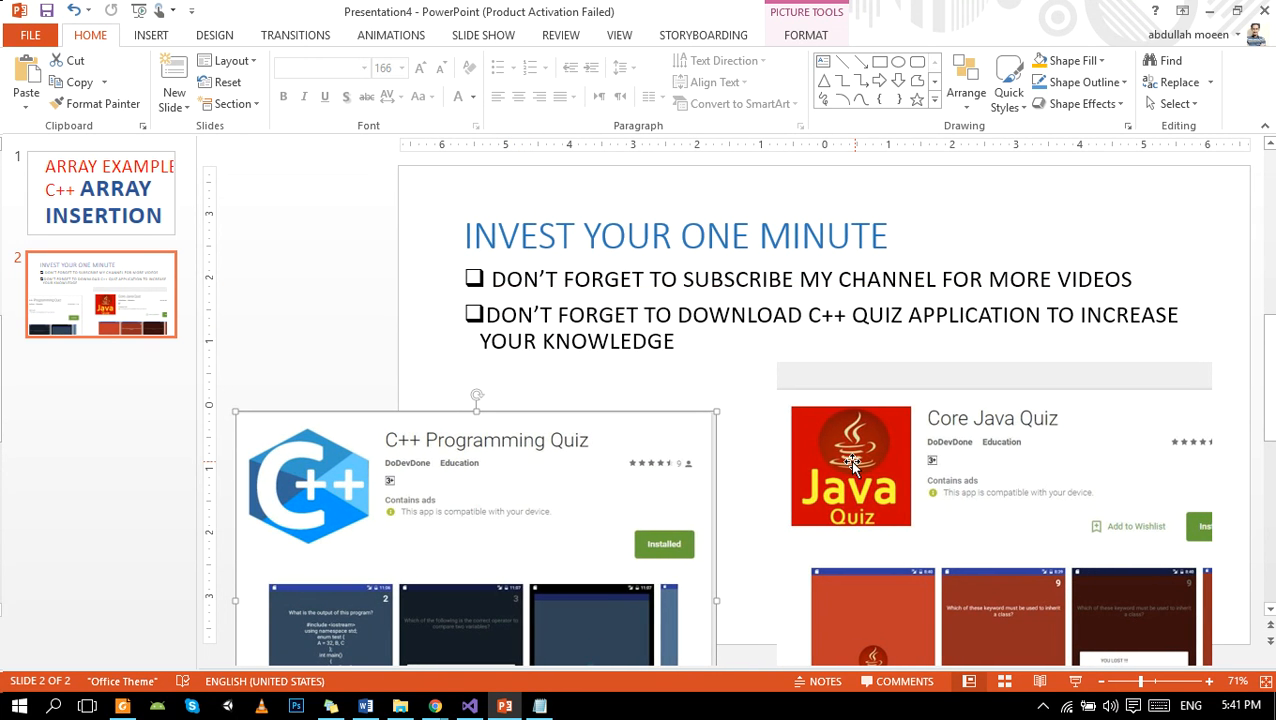
left_click_drag(849, 460, 873, 486)
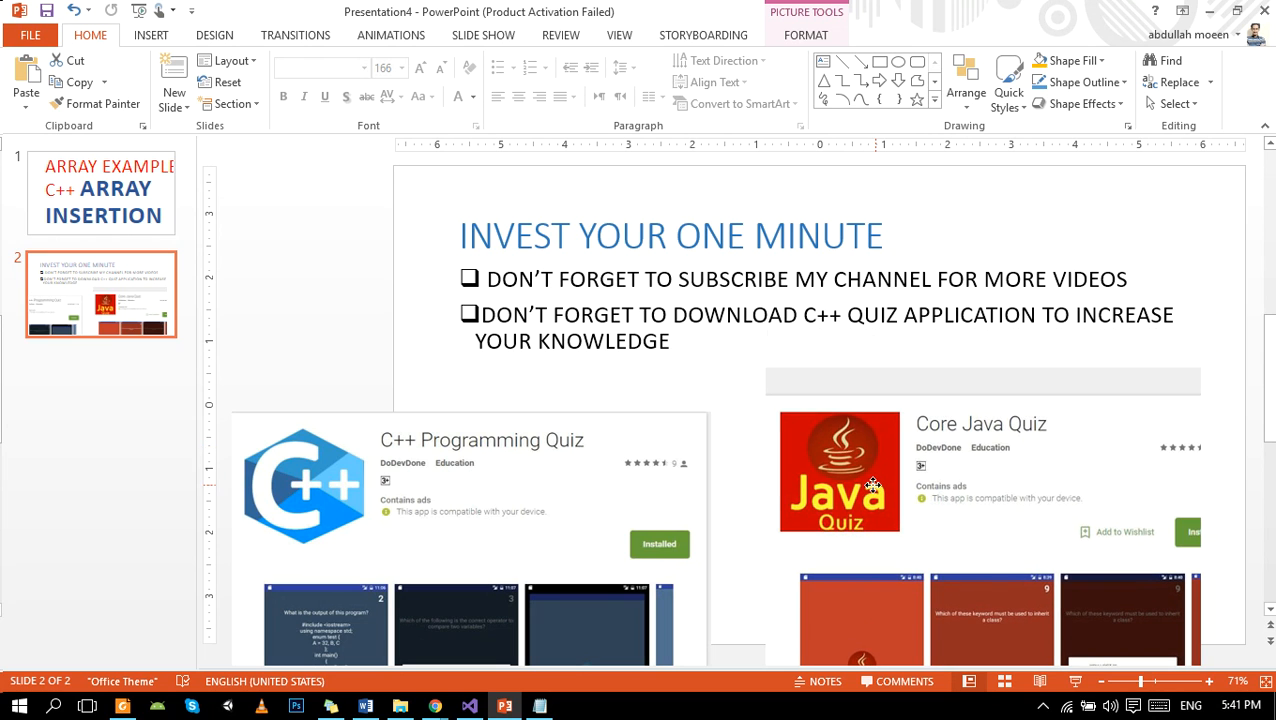
left_click(350, 302)
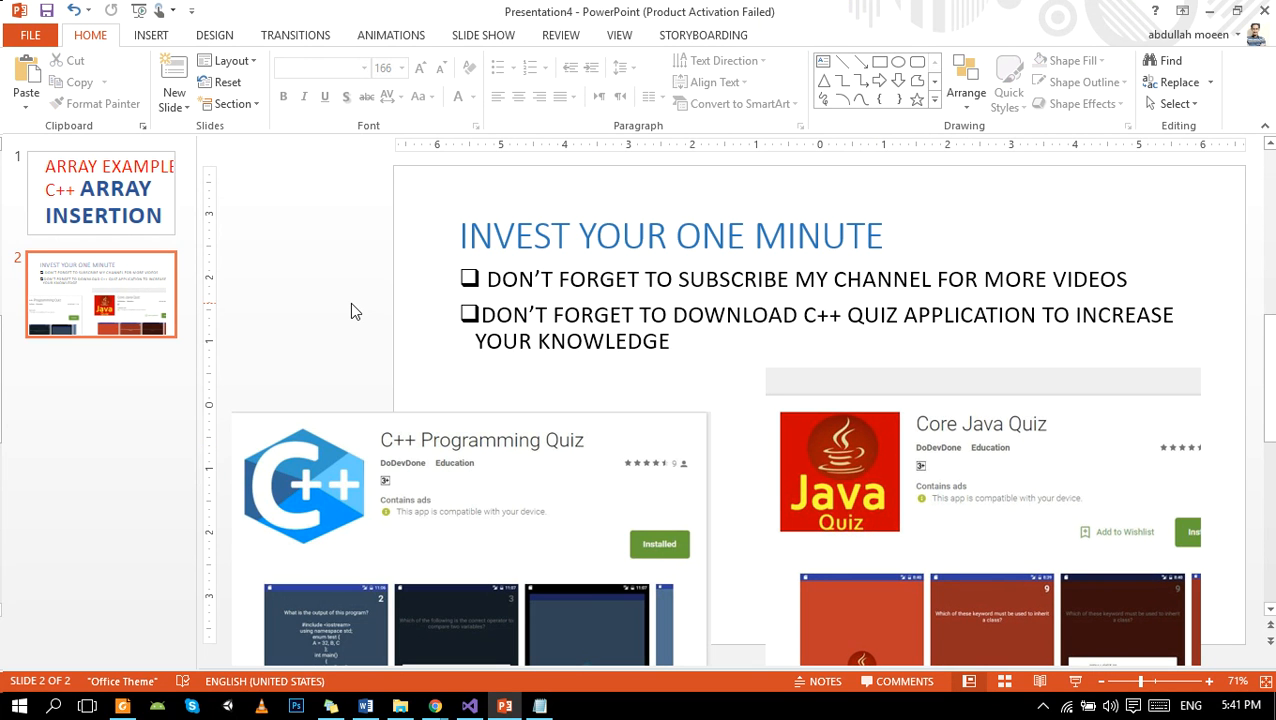
left_click(435, 707)
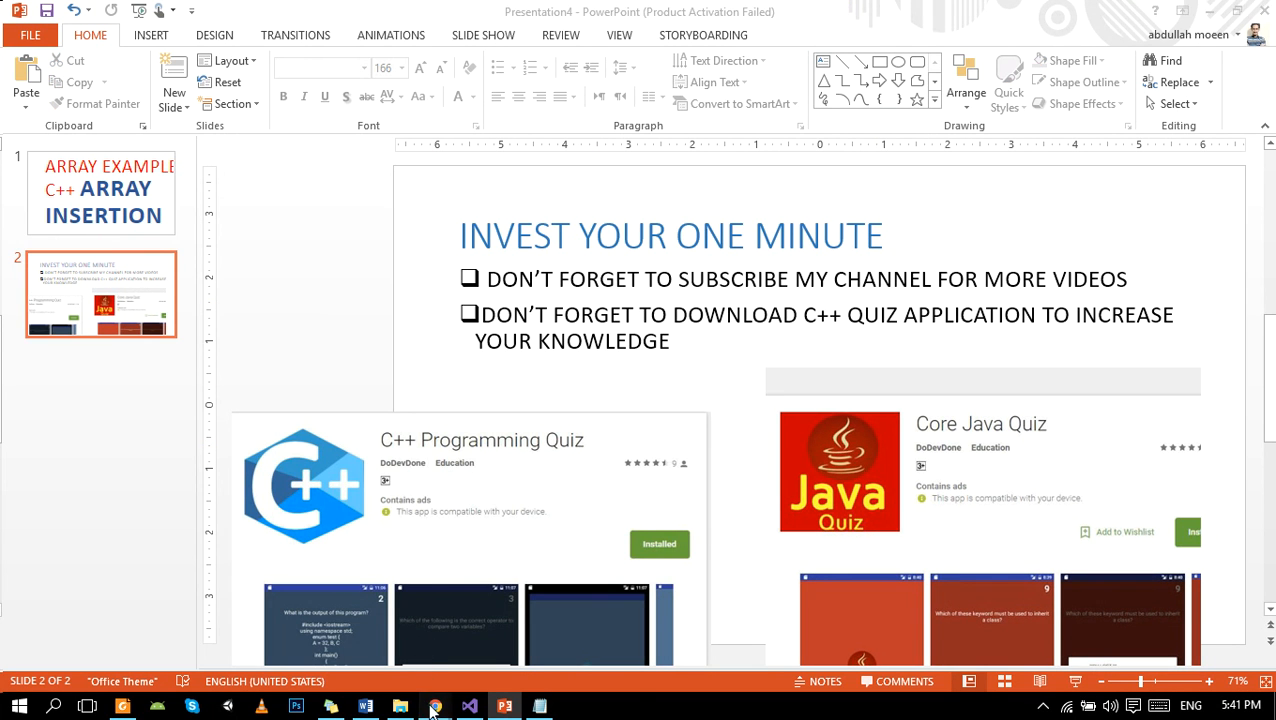